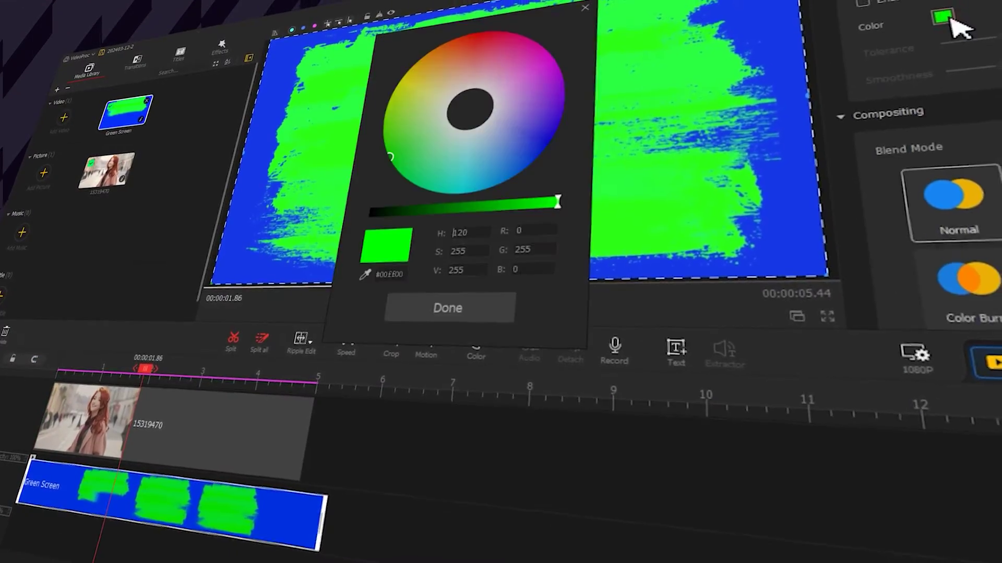
- Key out the picked green from the brush-stroke overlay and shorten the Green Screen clip
click(862, 3)
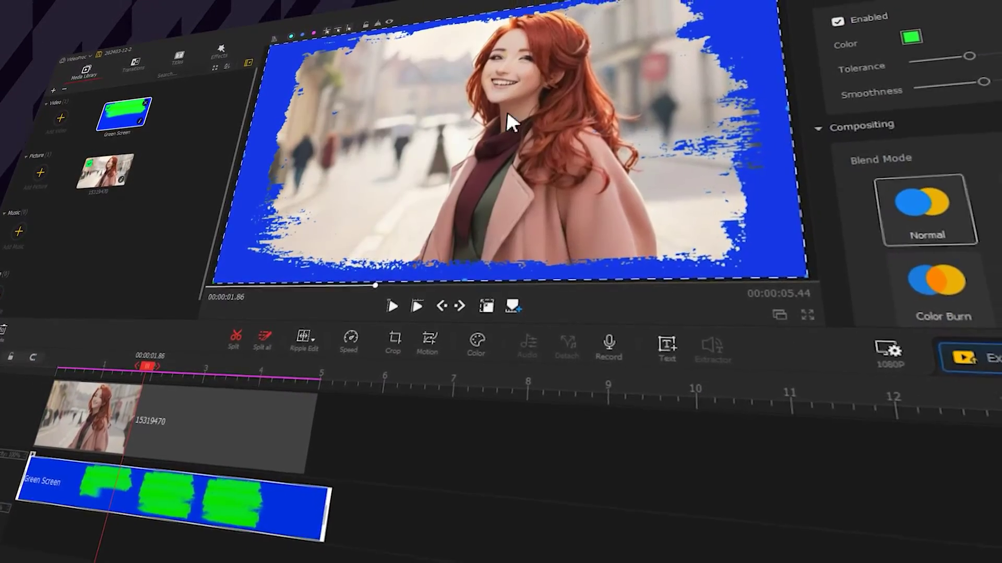
drag(328, 510, 269, 510)
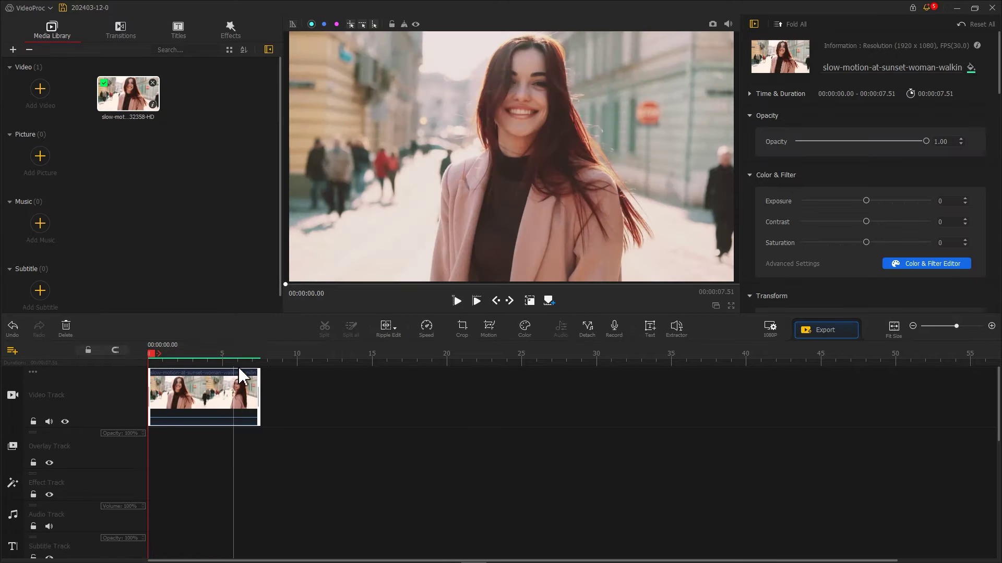
- Split the sunset walking clip at 00:00:02.50
scroll(461, 373, up, 1)
scroll(461, 372, up, 1)
drag(151, 355, 267, 359)
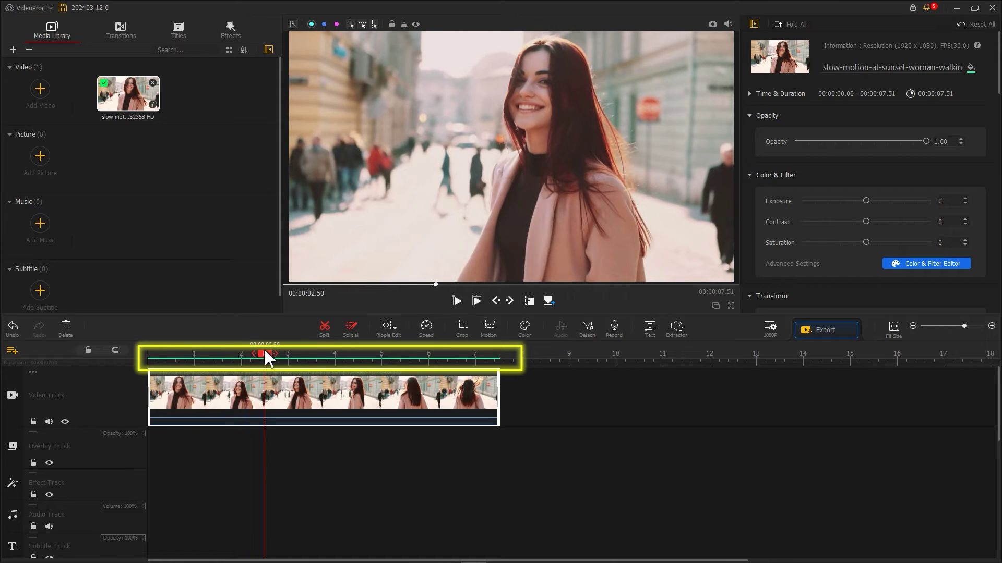
click(331, 330)
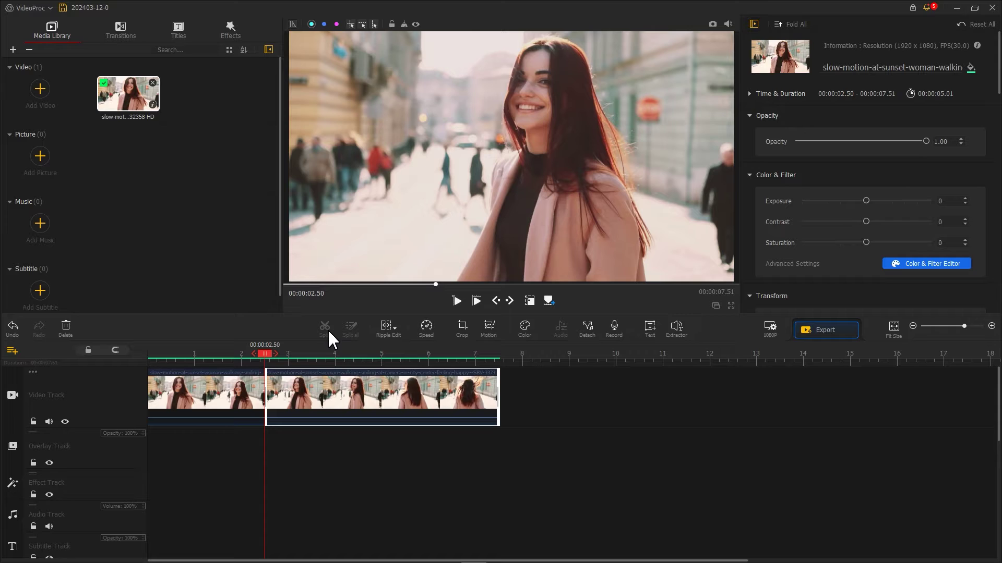
- Snapshot the frame and import 202403-12-0.png into the Media Library as a picture
click(713, 24)
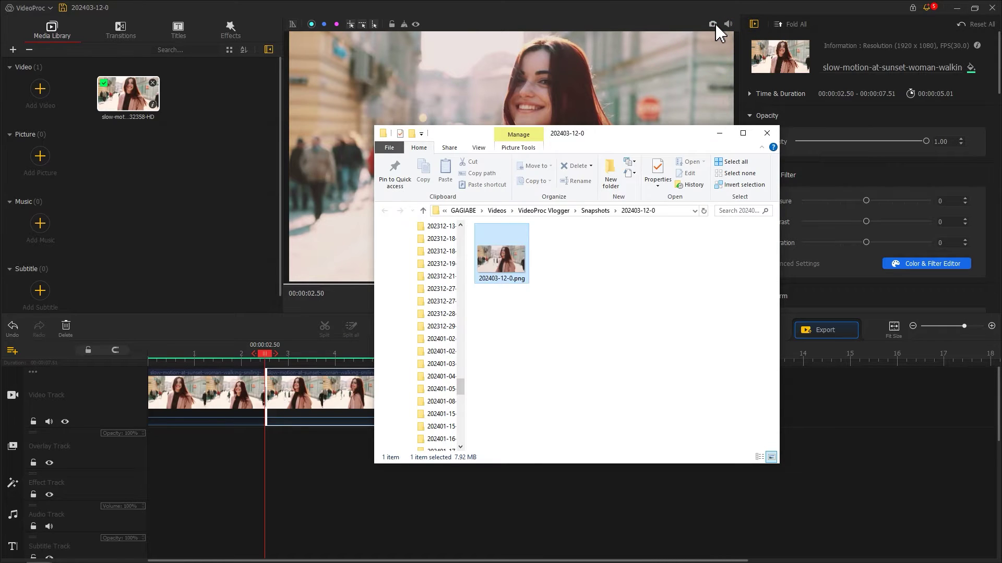
click(516, 267)
drag(516, 267, 242, 212)
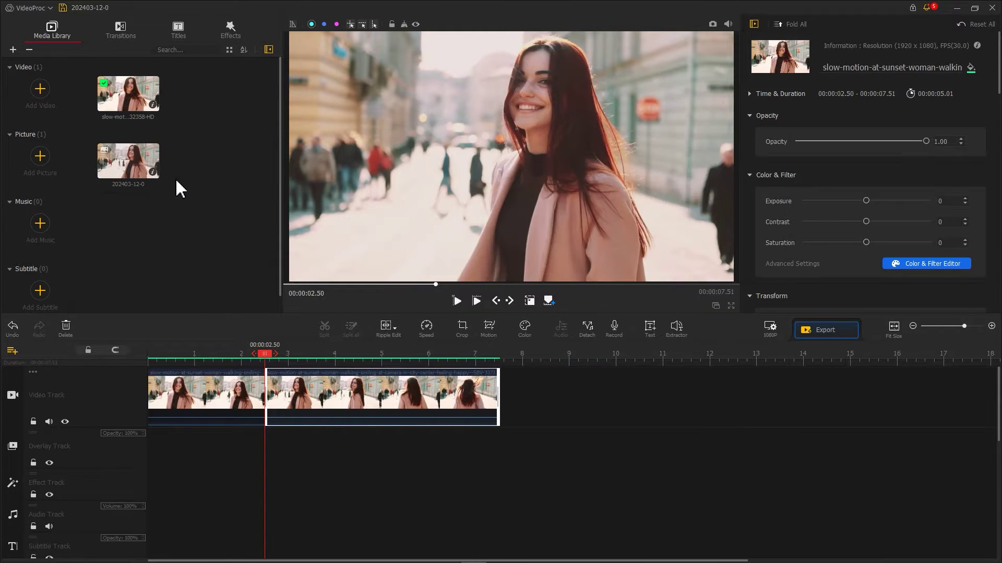
- Insert the 202403-12-0 still at the cut point and hold it for about 5 seconds
drag(142, 172, 287, 400)
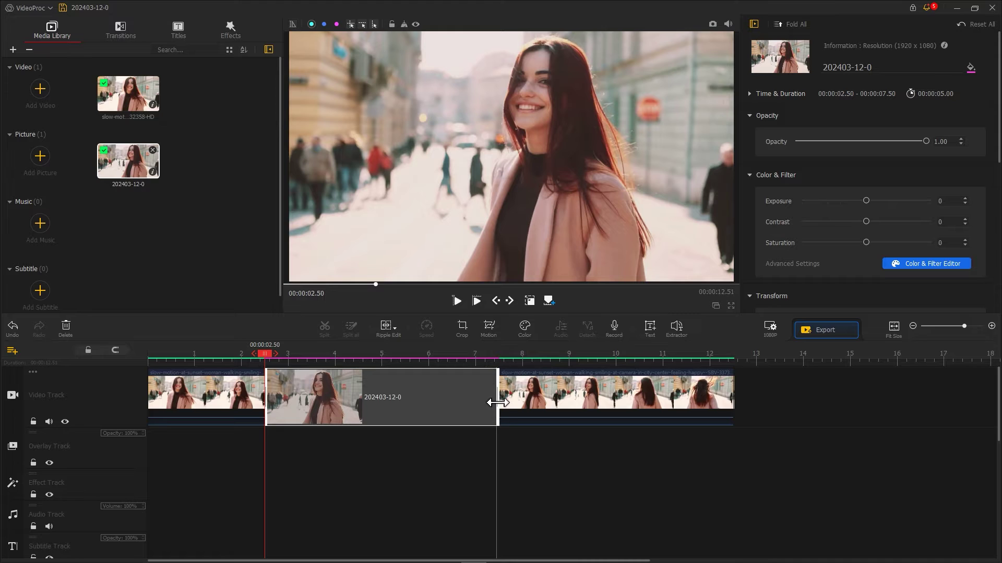
drag(497, 403, 502, 403)
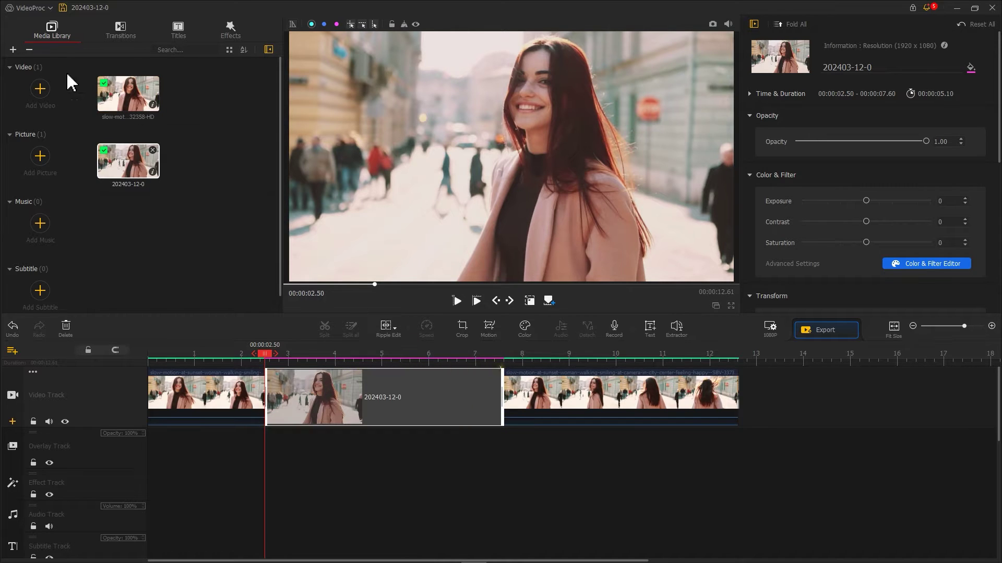
click(23, 9)
- Save the project, then scroll through the Dashtoon Studio features section
click(92, 63)
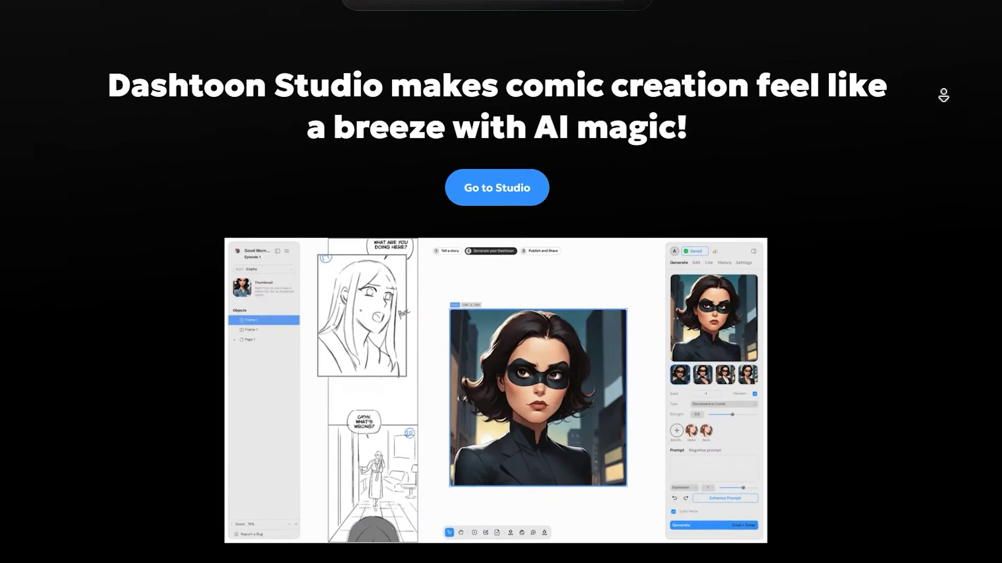
scroll(943, 96, down, 4)
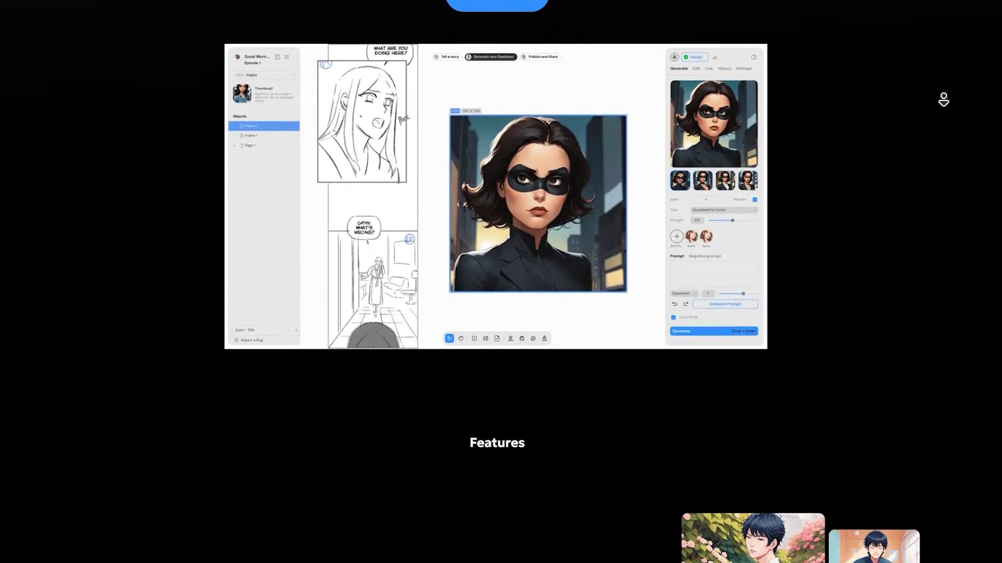
scroll(943, 99, down, 4)
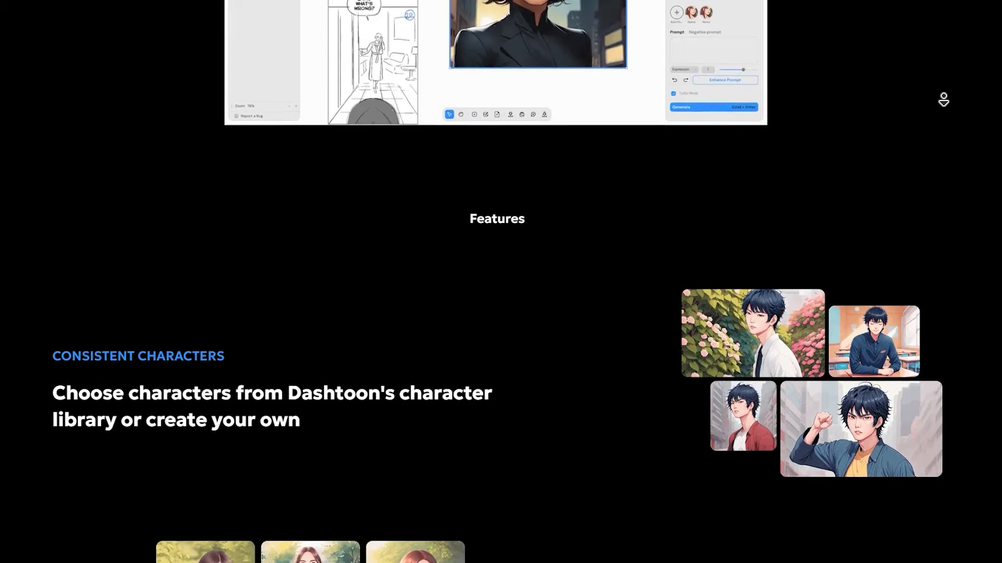
scroll(943, 99, down, 4)
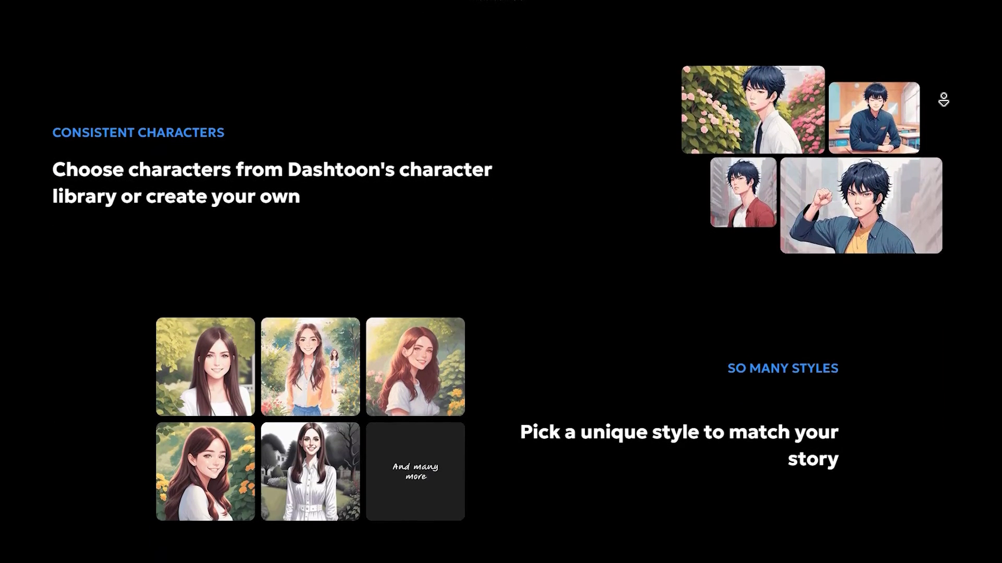
scroll(943, 100, down, 4)
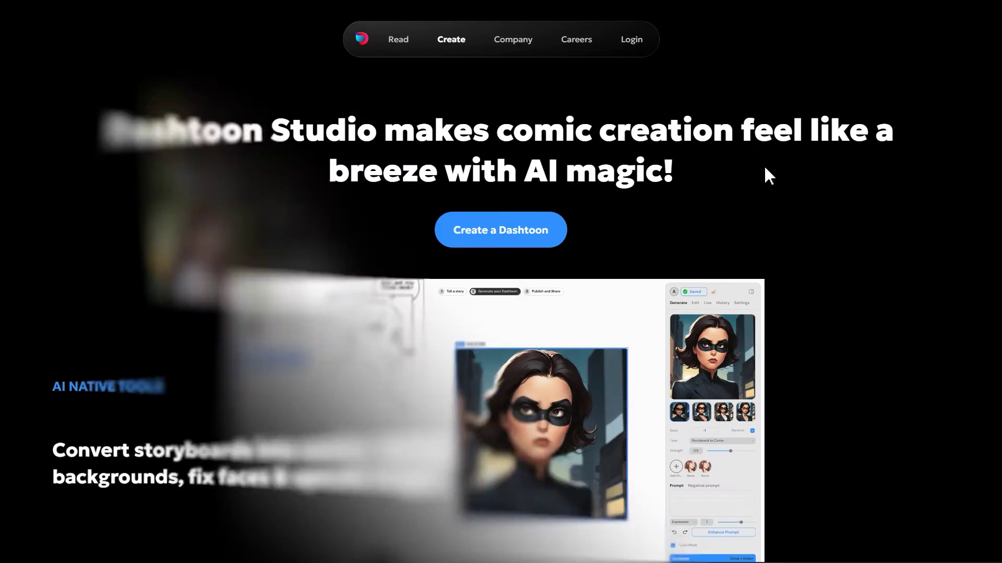
- Begin creating a Dashtoon and start a new untitled Dashtoon project
click(501, 238)
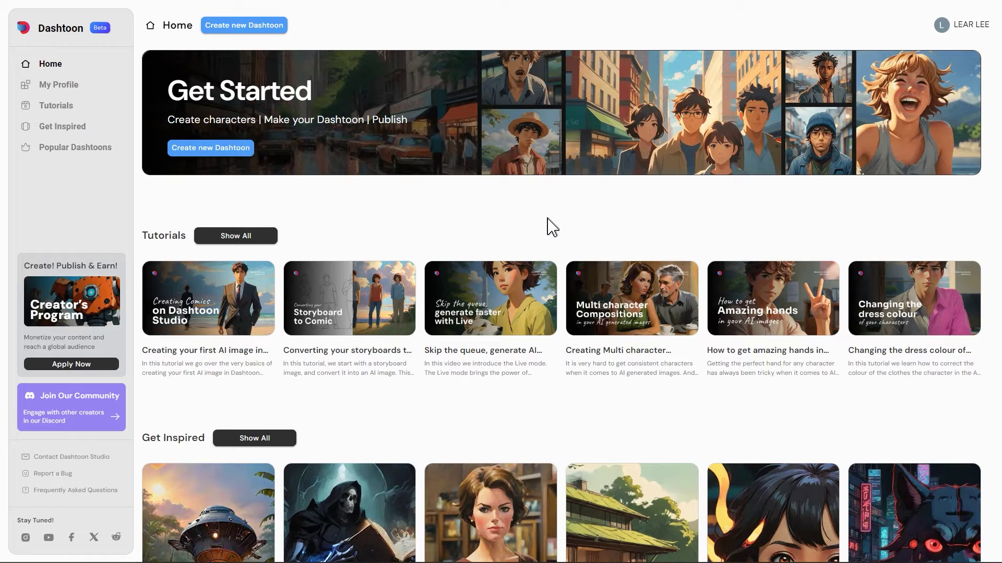
click(247, 28)
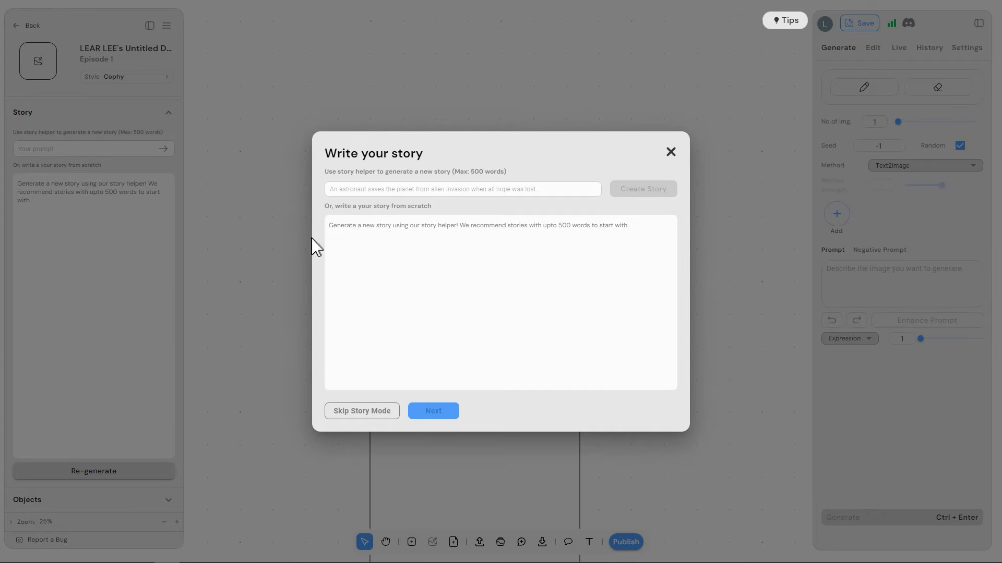
- Skip story mode, choose the Dashify art style, and close the character selection
click(376, 417)
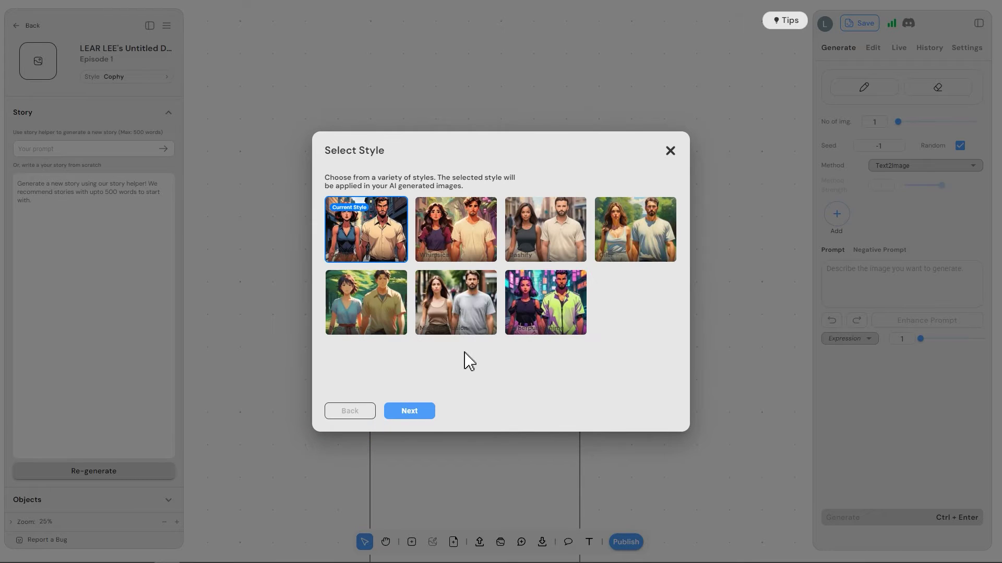
click(546, 256)
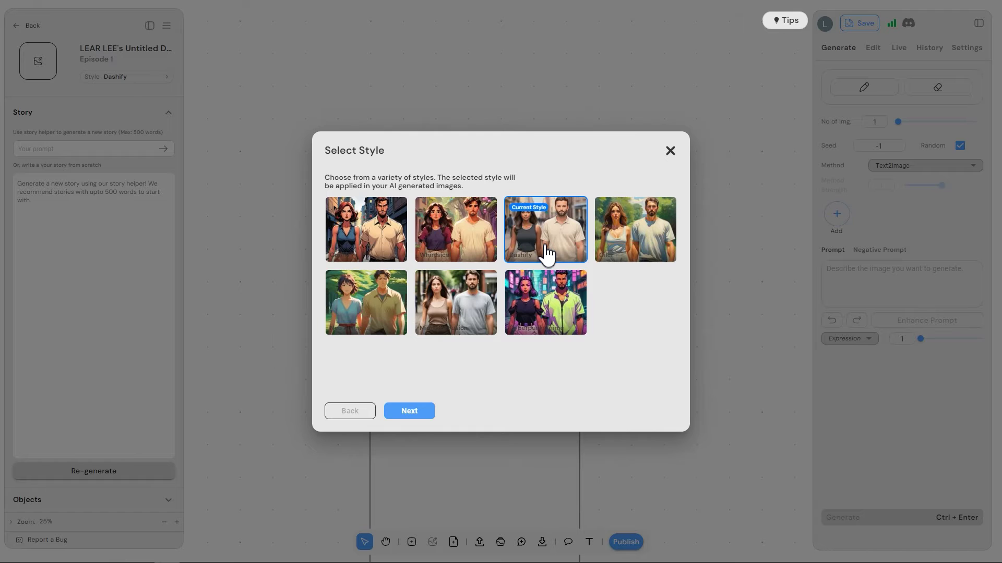
click(420, 412)
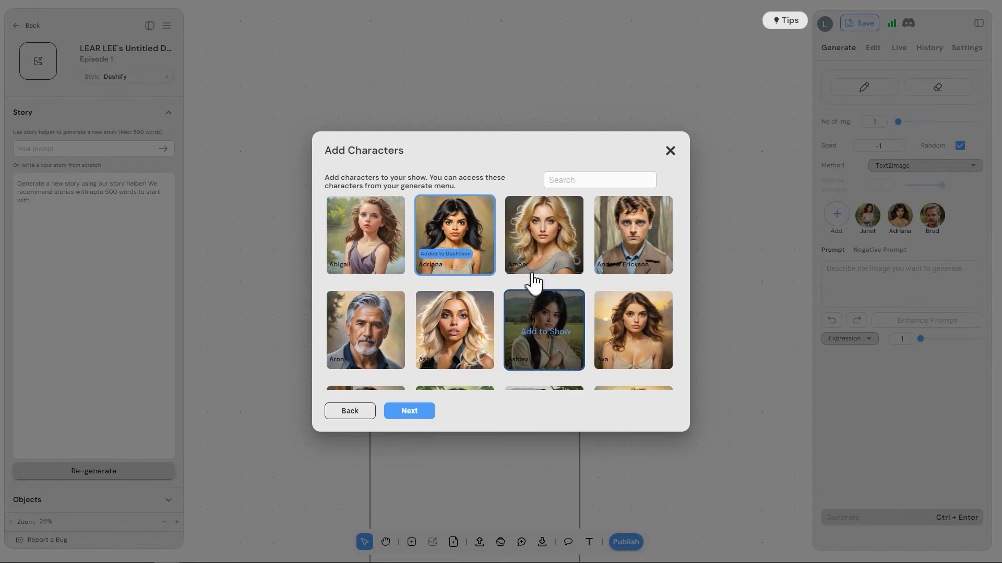
click(670, 151)
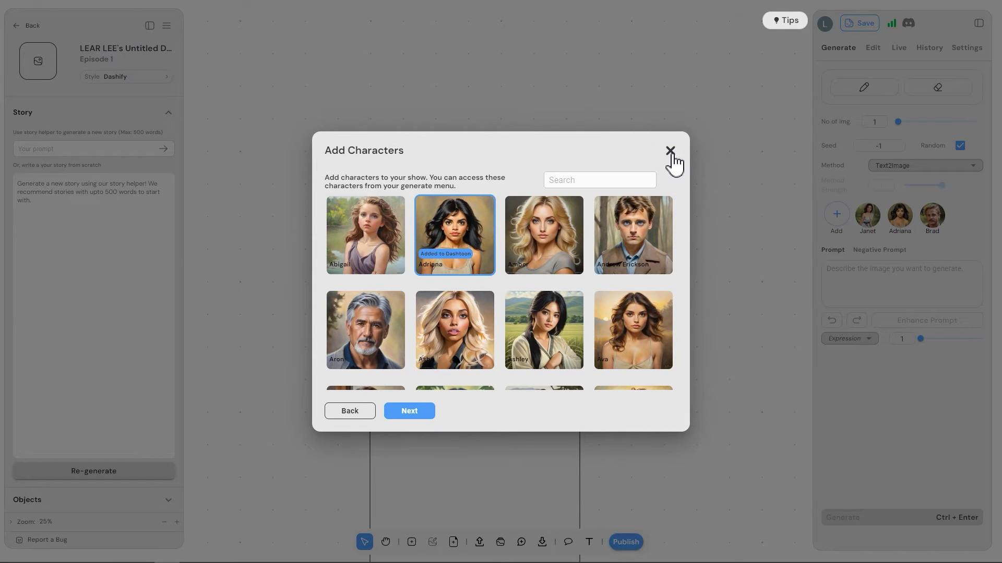
click(670, 151)
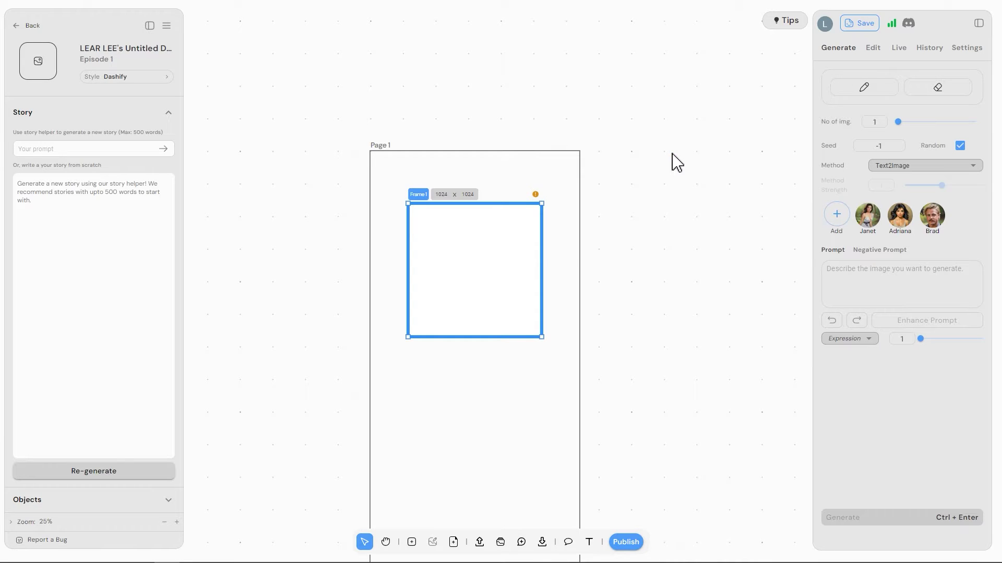
- Upload the saved sunset-woman photo onto Page 1 over the empty frame
click(668, 270)
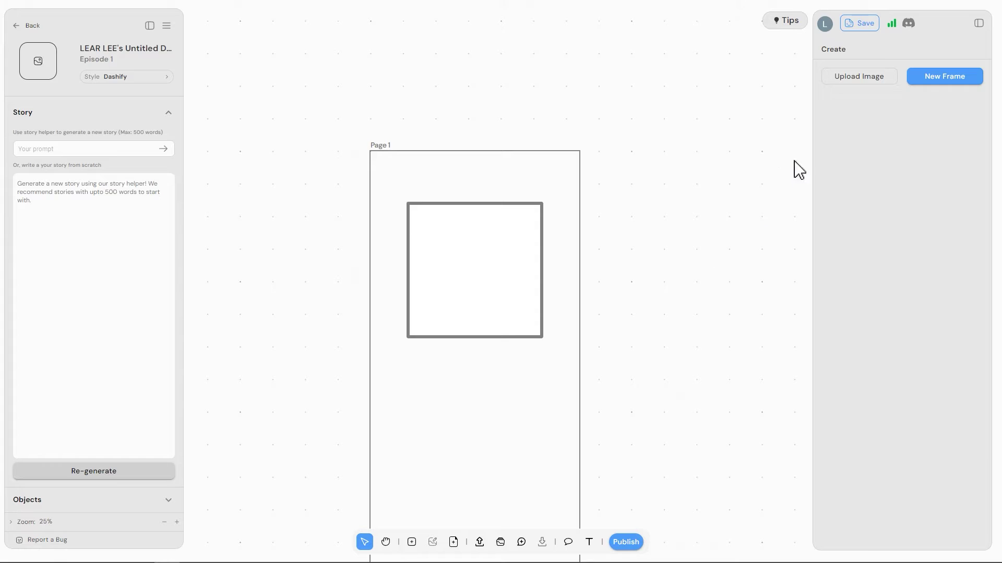
click(860, 79)
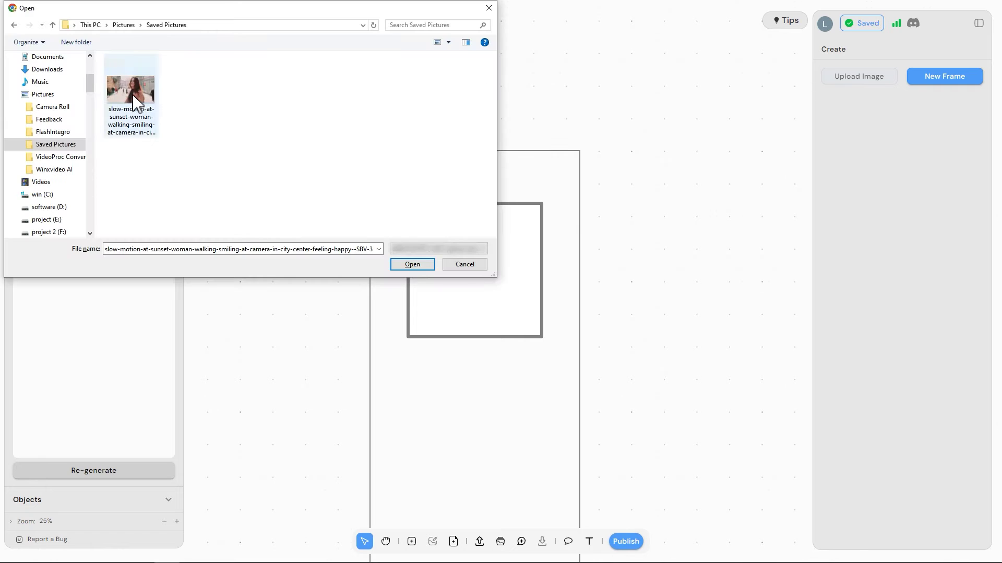
double_click(130, 93)
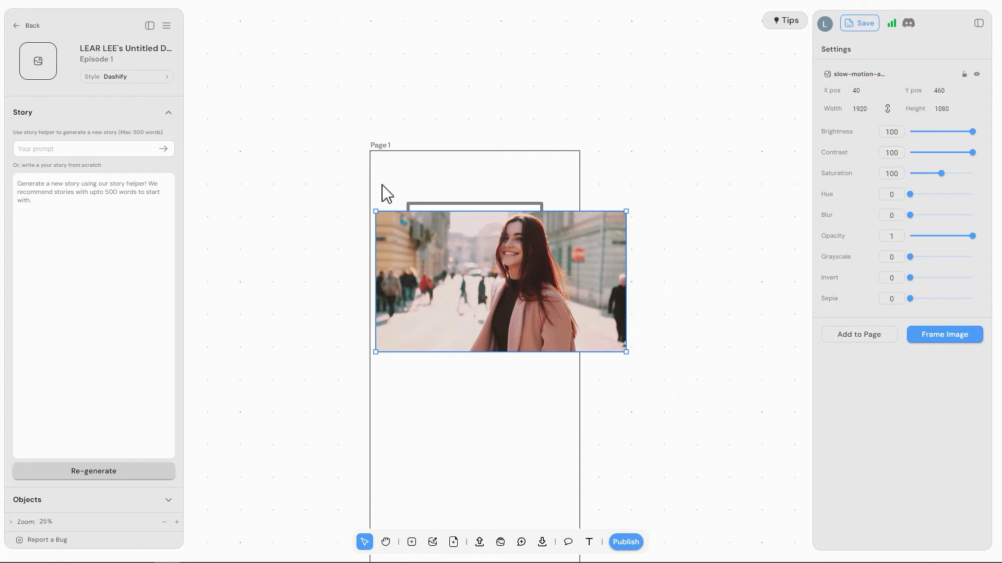
- Move the photo to the right of Page 1 and convert it into a framed image
drag(505, 269, 730, 264)
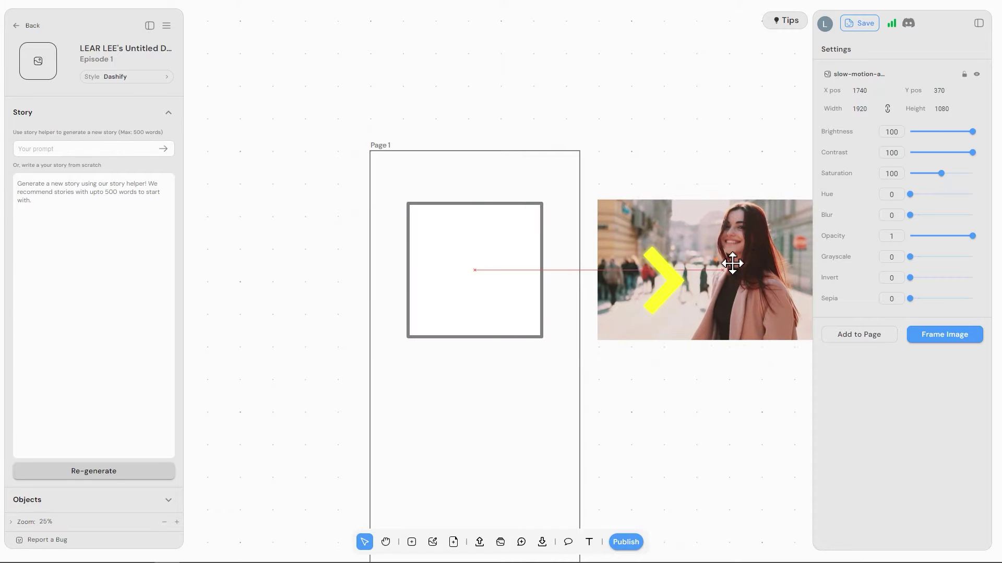
click(749, 382)
scroll(515, 386, right, 3)
click(571, 290)
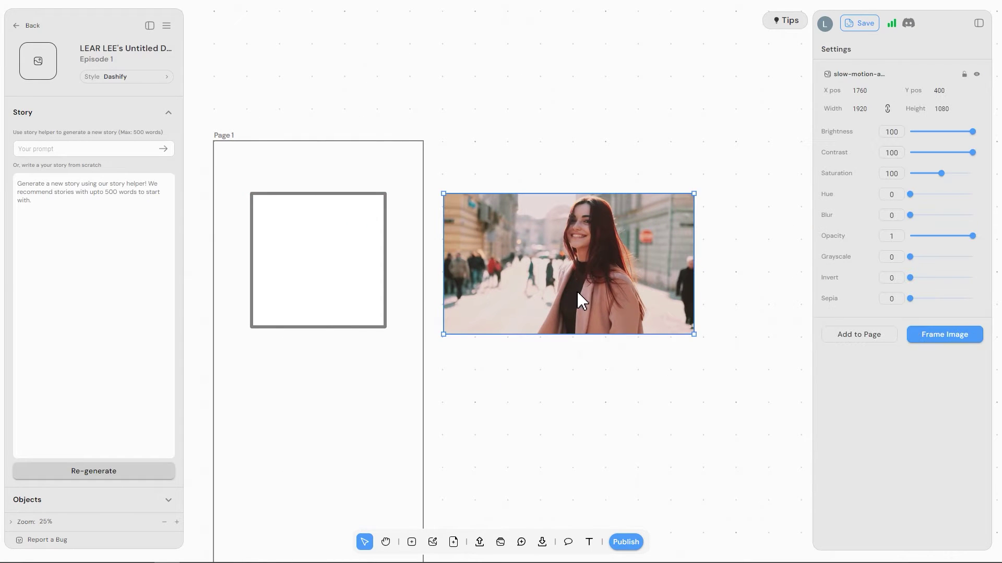
click(941, 335)
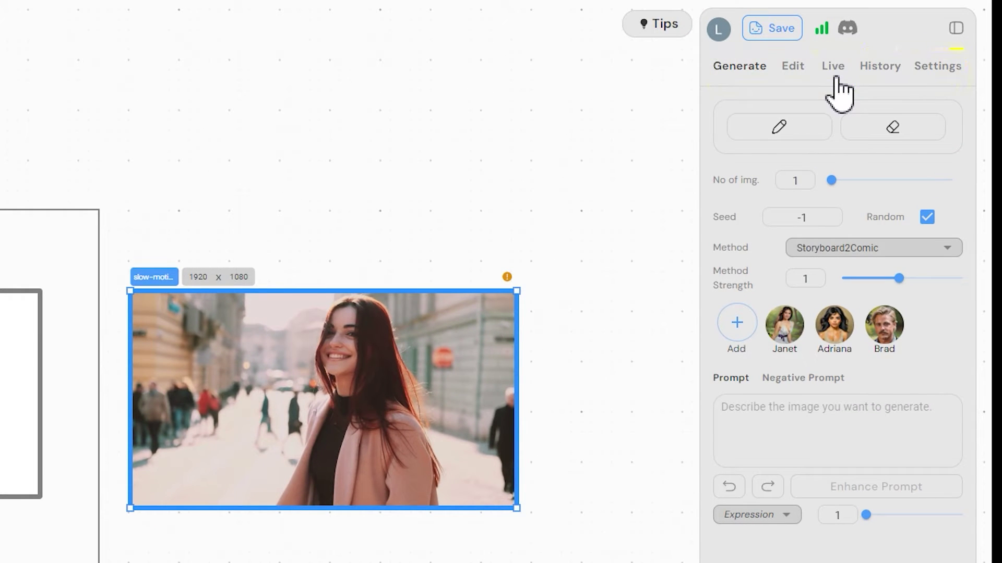
- Set live strength to 0.48, paste the red-haired European maiden prompt, and reroll the seed twice
click(835, 73)
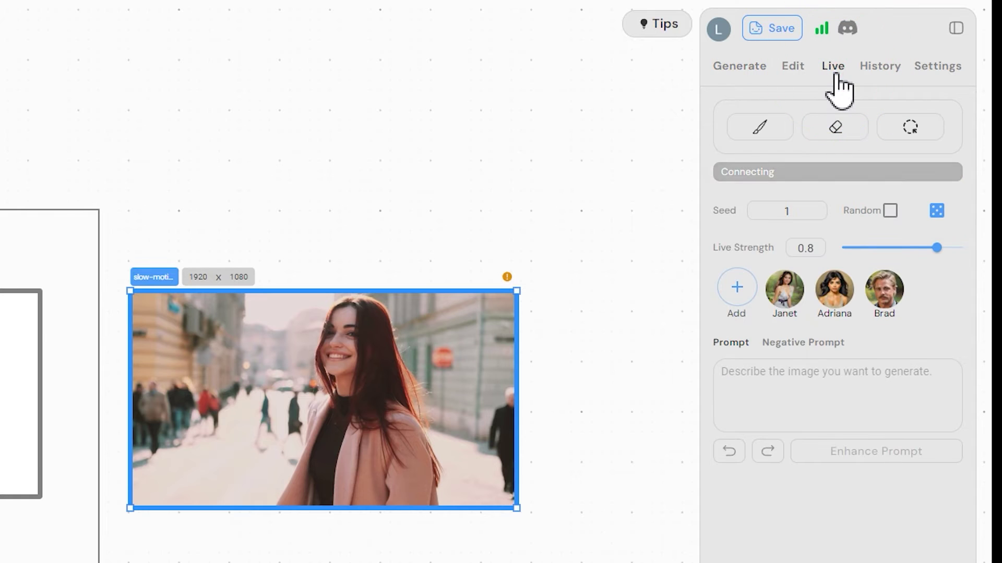
drag(937, 240, 897, 248)
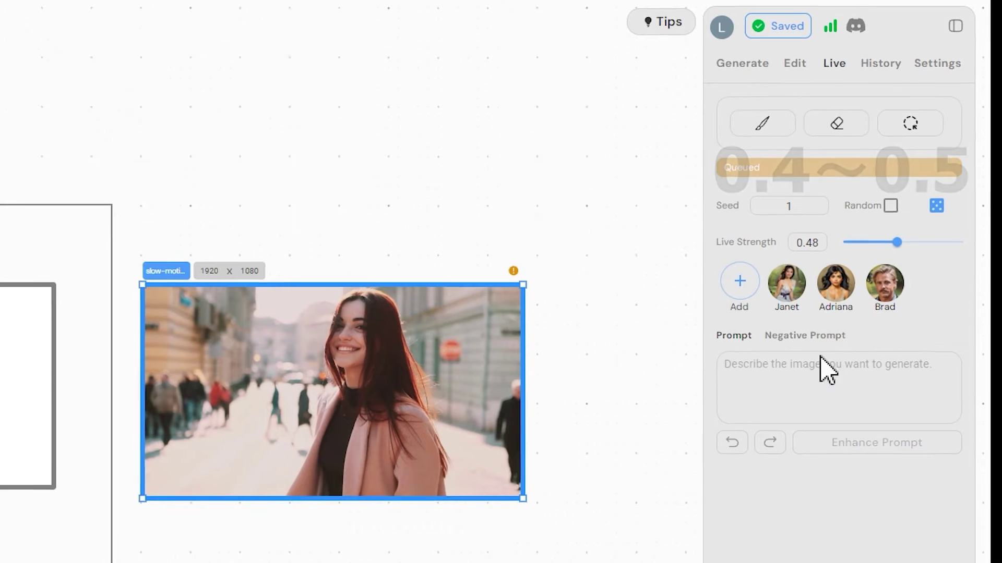
click(732, 384)
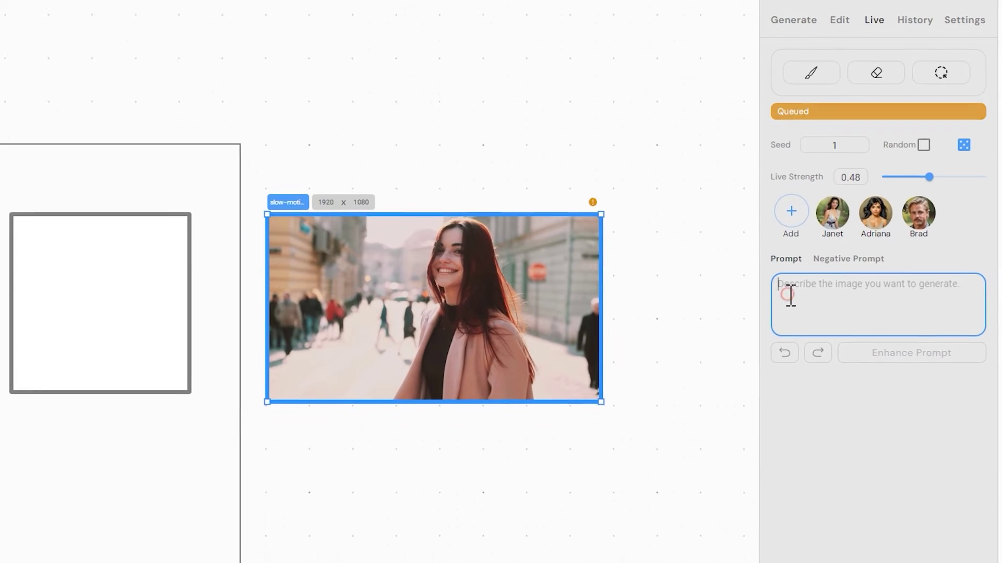
text(Red hair, European maiden, turning her head, smiling with joy, on the streets of Europe)
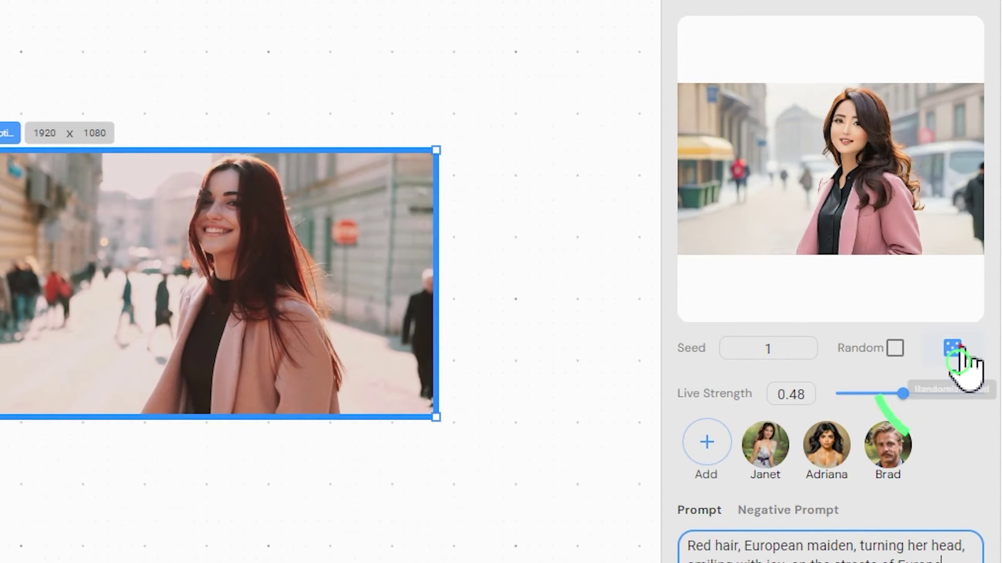
click(958, 349)
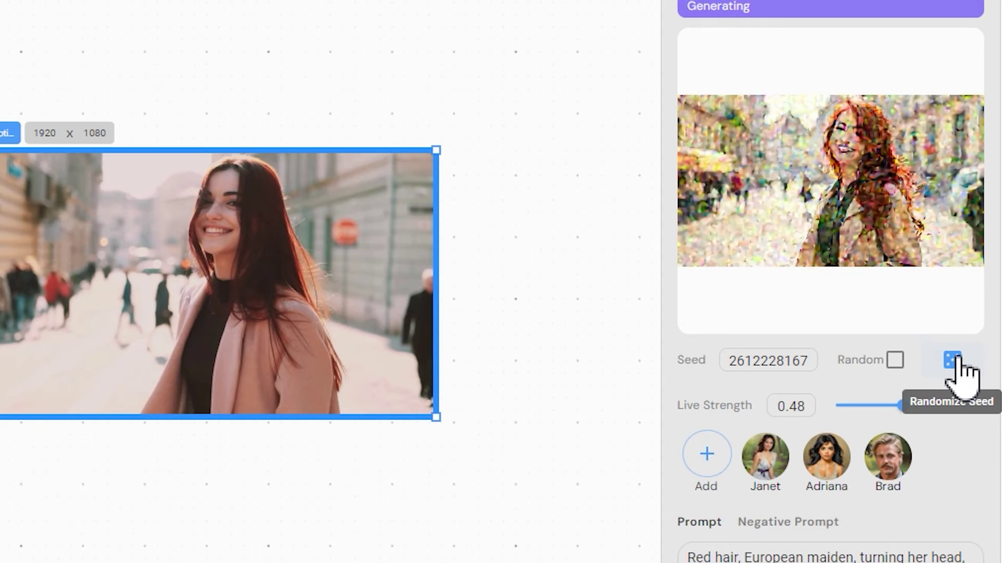
click(953, 360)
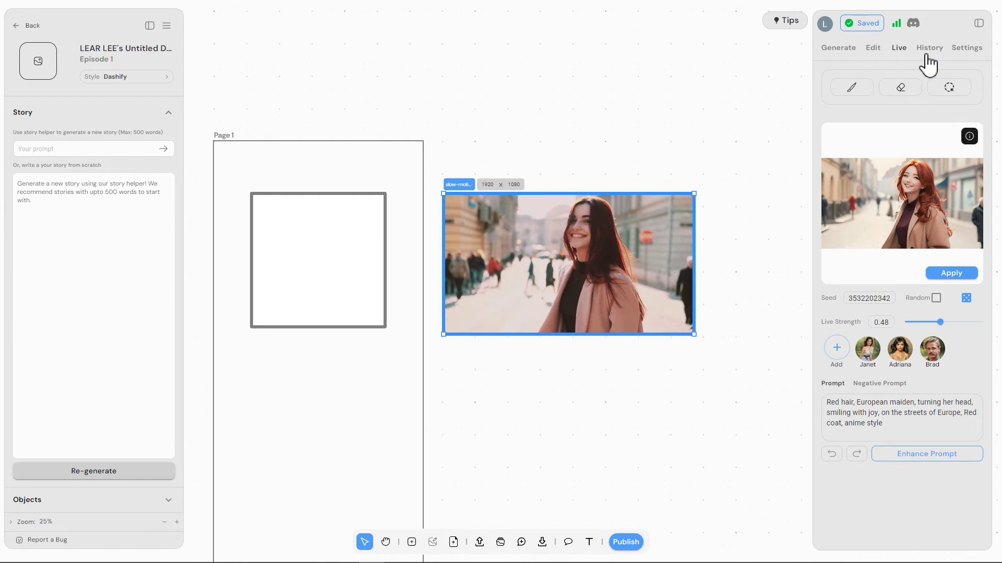
- Apply the second red-haired cartoon version from History to the canvas and download it
click(928, 53)
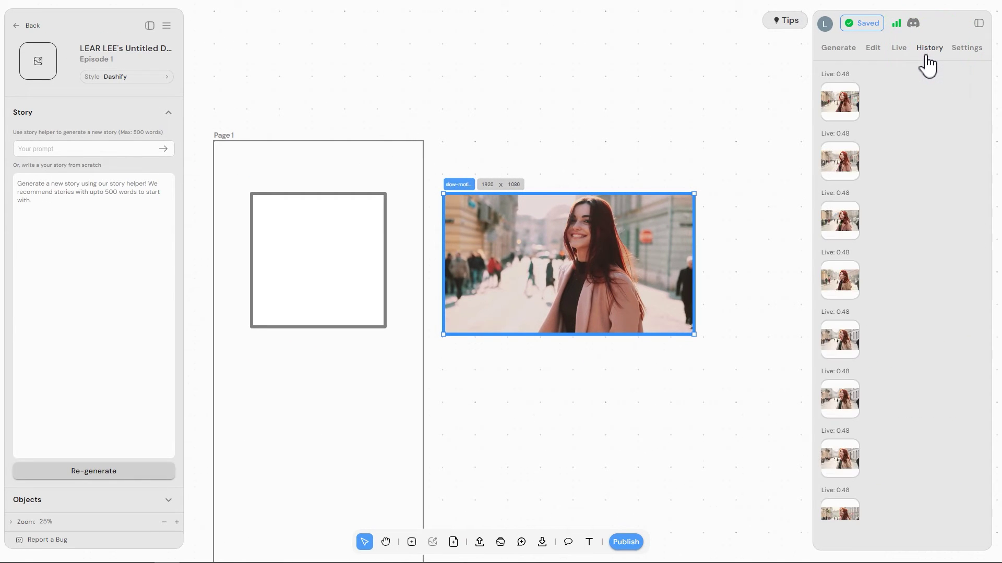
click(834, 163)
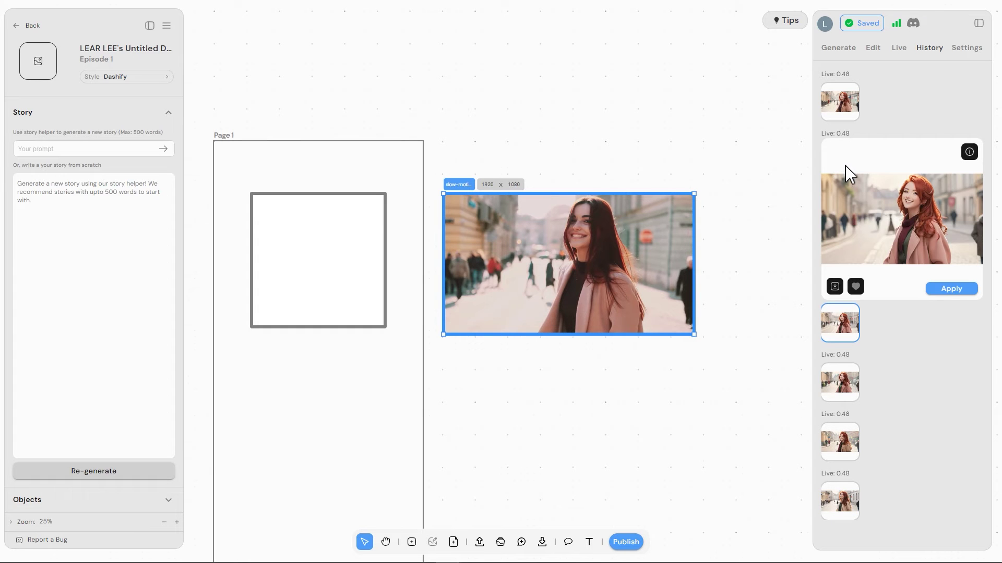
click(950, 290)
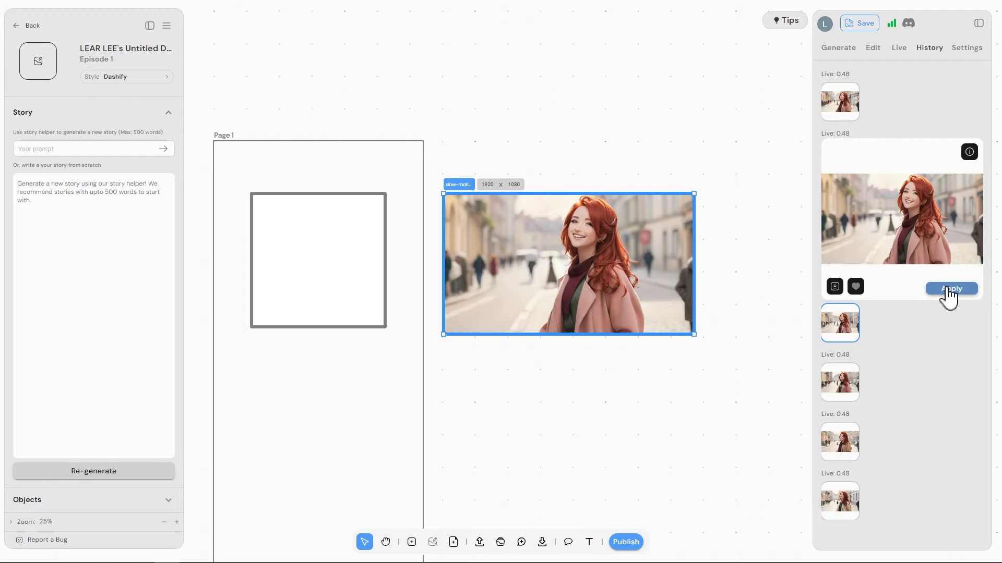
right_click(587, 282)
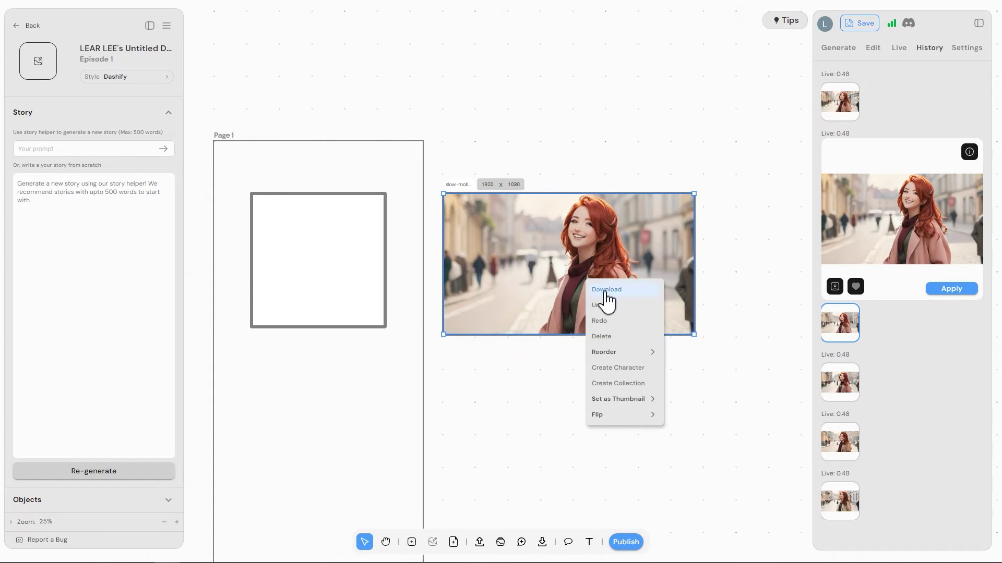
click(605, 290)
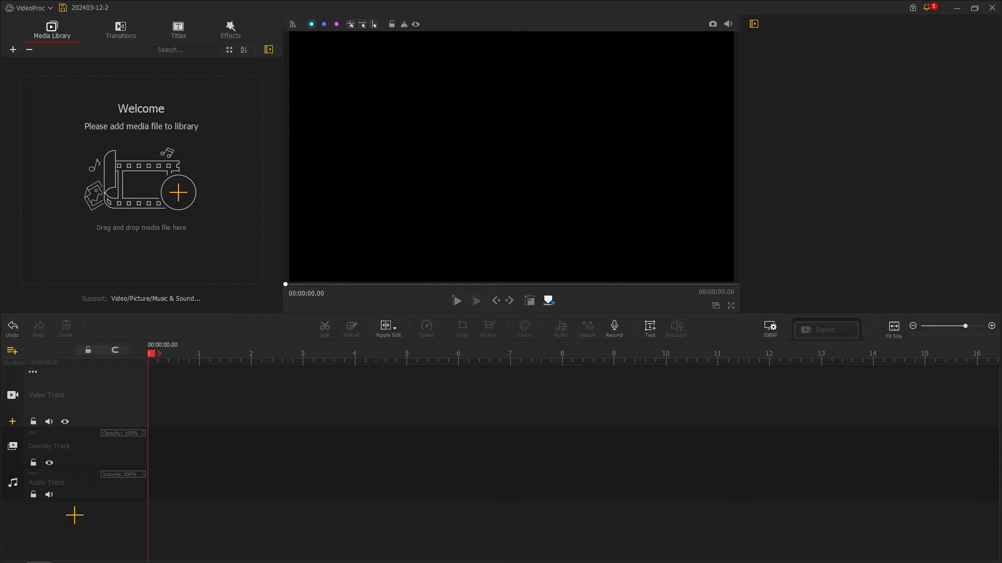
- Import picture 15319470 and the Green Screen clip, placing them on the video and overlay tracks
drag(1001, 284, 212, 202)
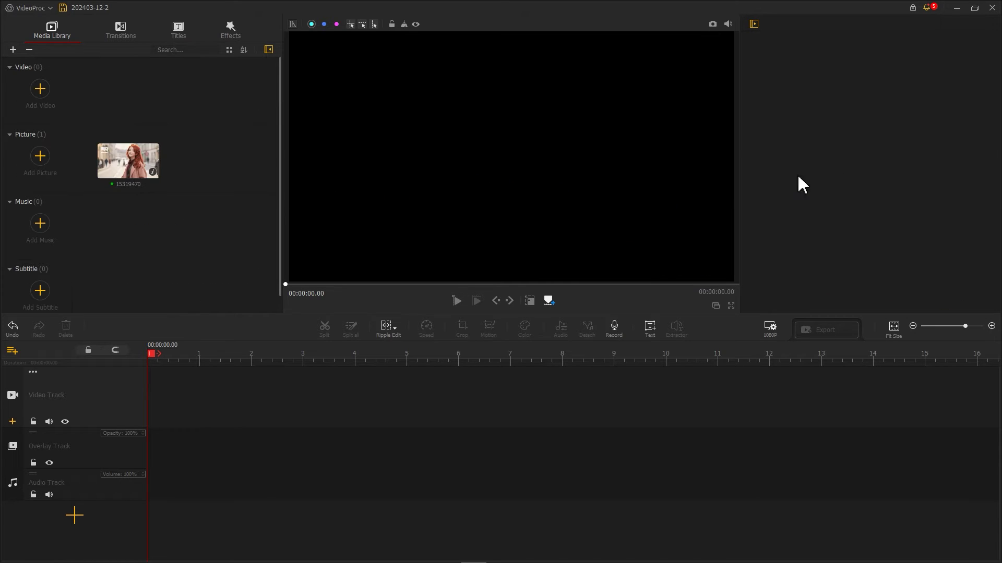
drag(1001, 78, 202, 146)
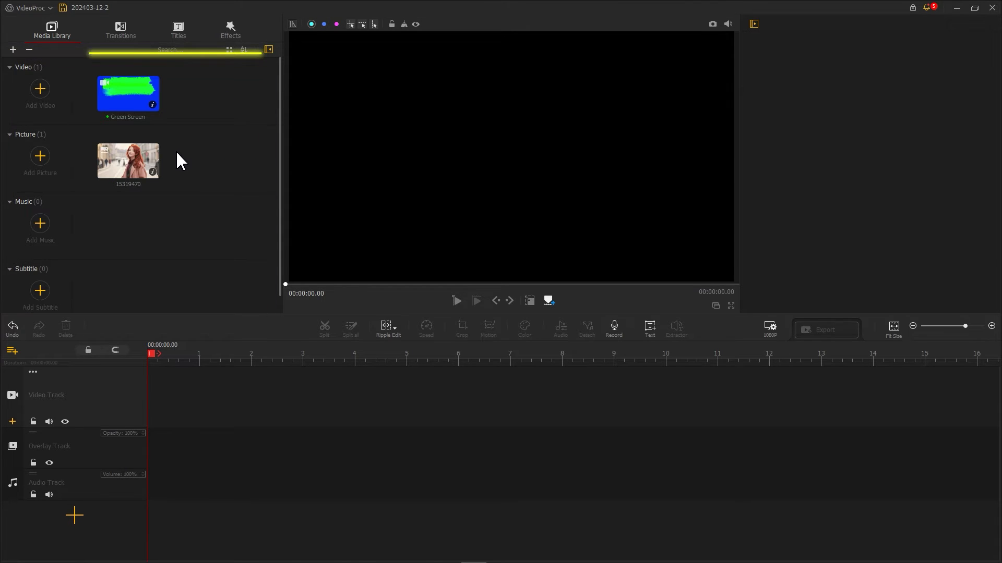
click(129, 161)
drag(144, 168, 178, 396)
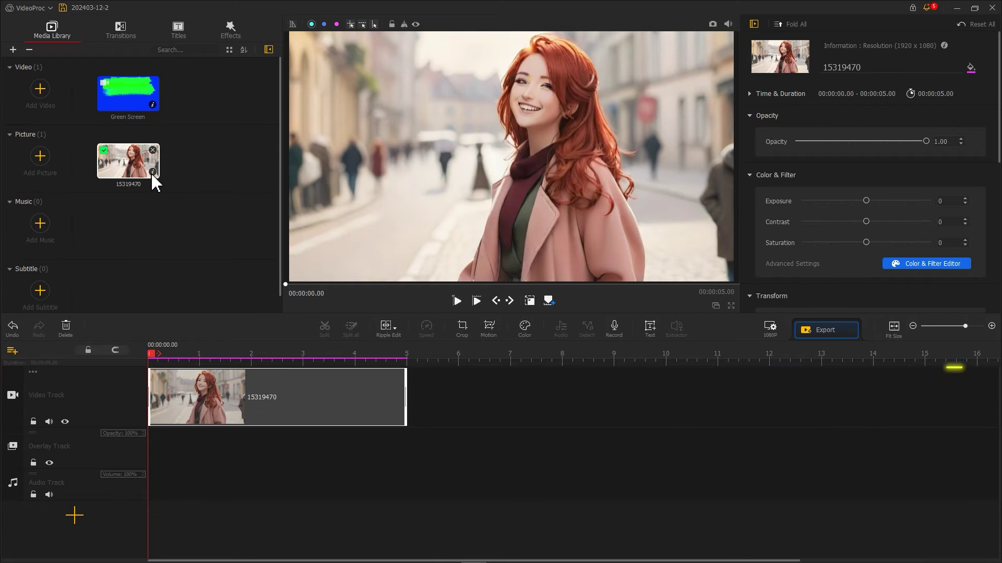
click(128, 102)
drag(128, 102, 142, 439)
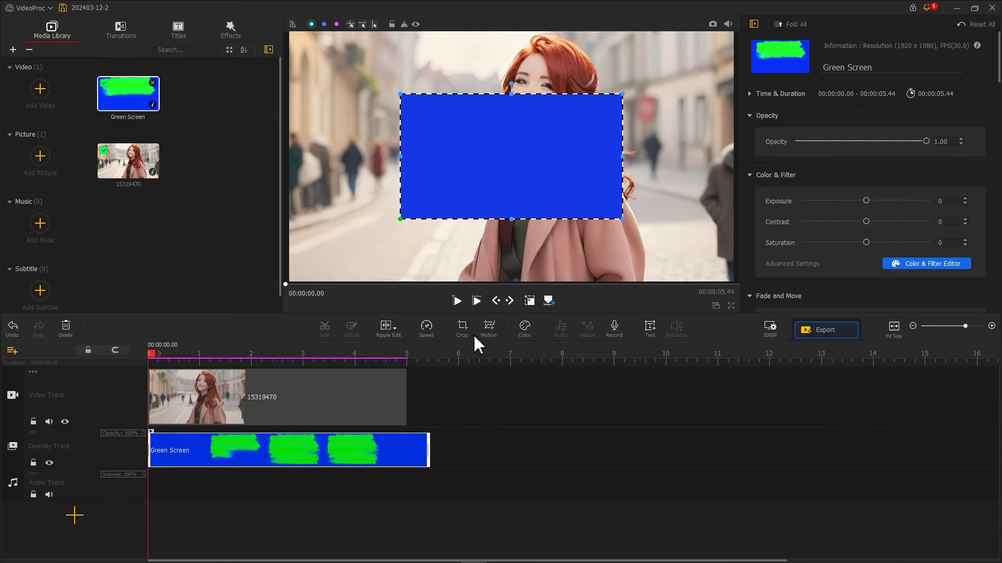
- Fit the Green Screen overlay to the screen width and move the playhead to 1.86 s
scroll(786, 268, down, 8)
click(827, 244)
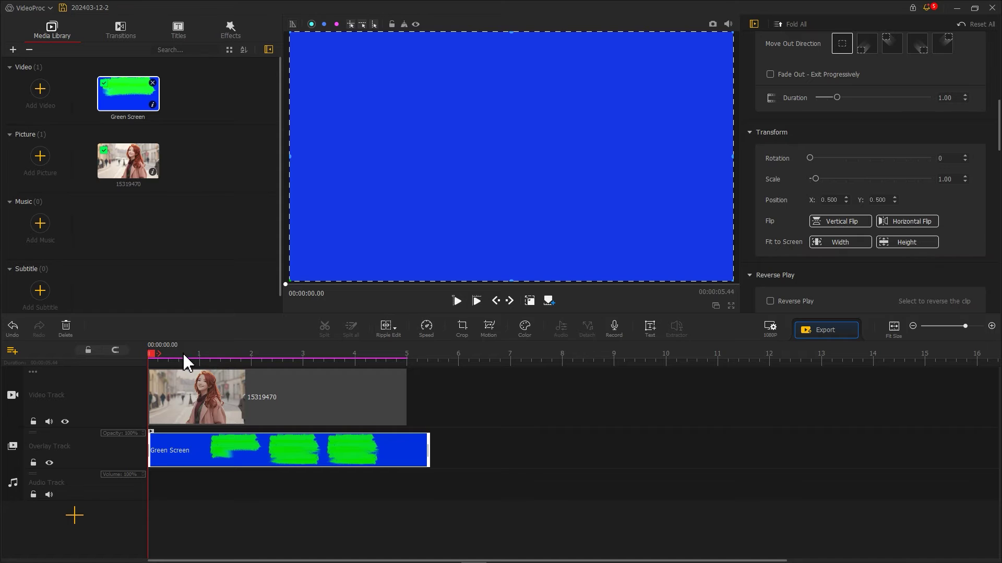
drag(157, 357, 251, 361)
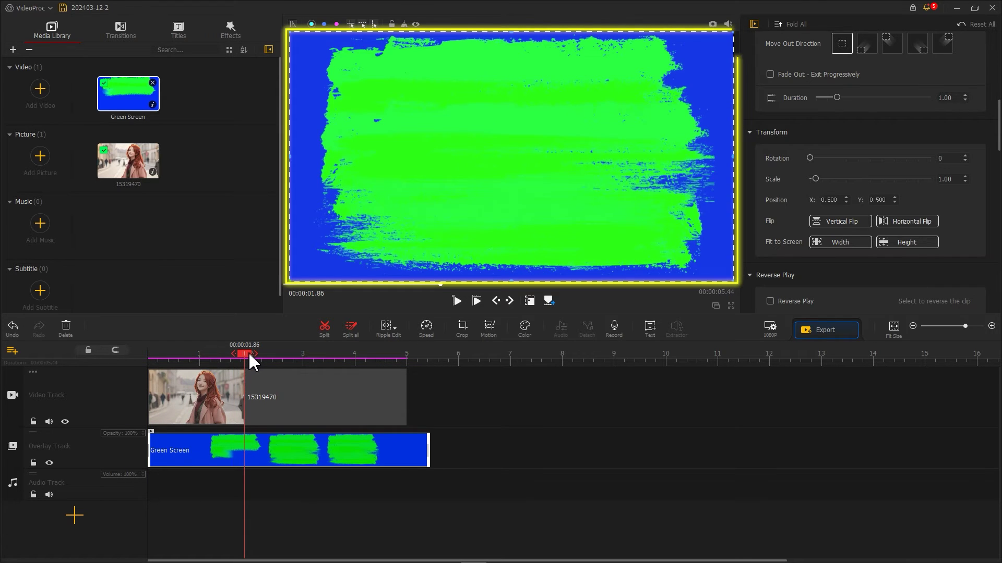
- Bring up the Chroma Key (Green Screen) key colour picker for the overlay
scroll(762, 217, down, 6)
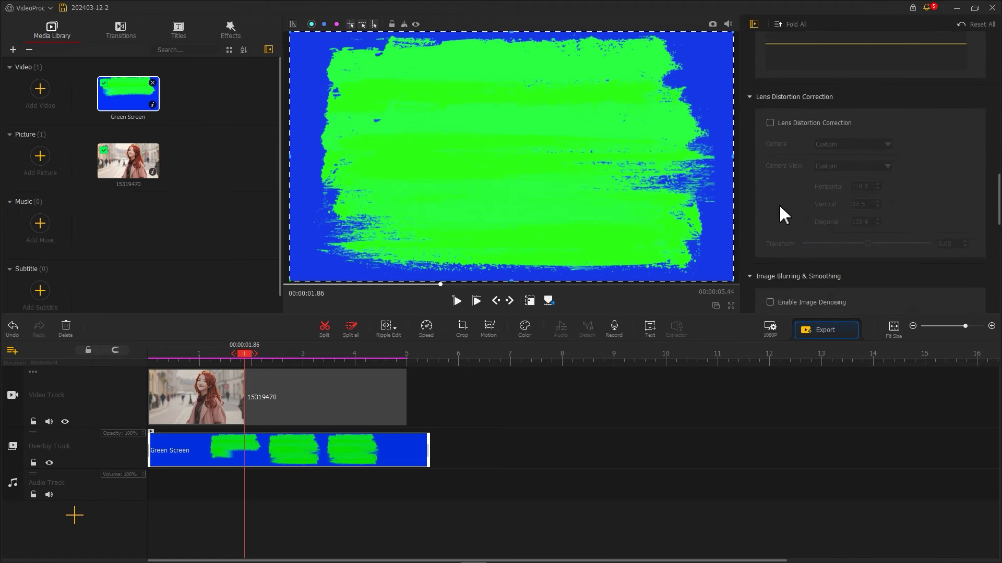
scroll(781, 214, down, 8)
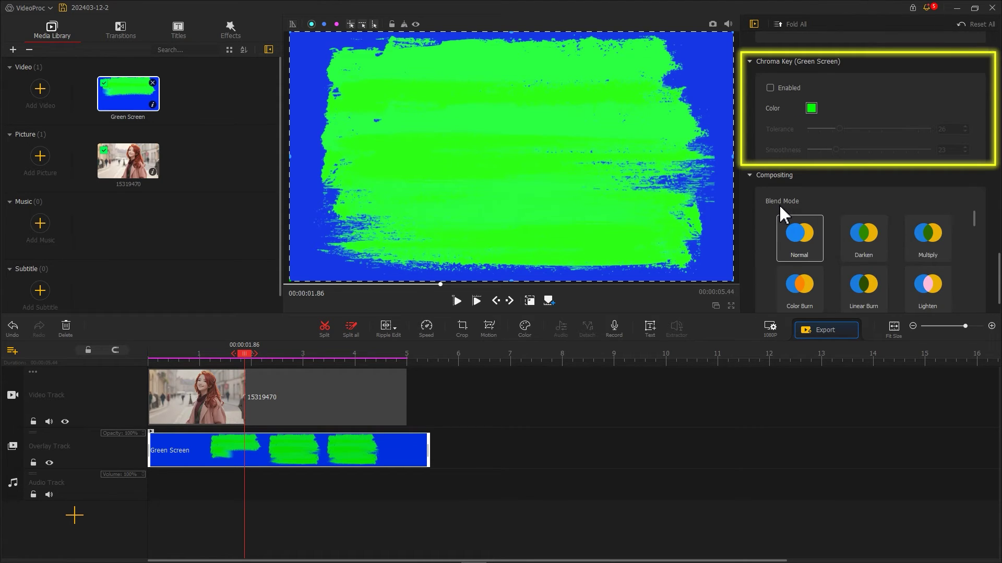
click(812, 108)
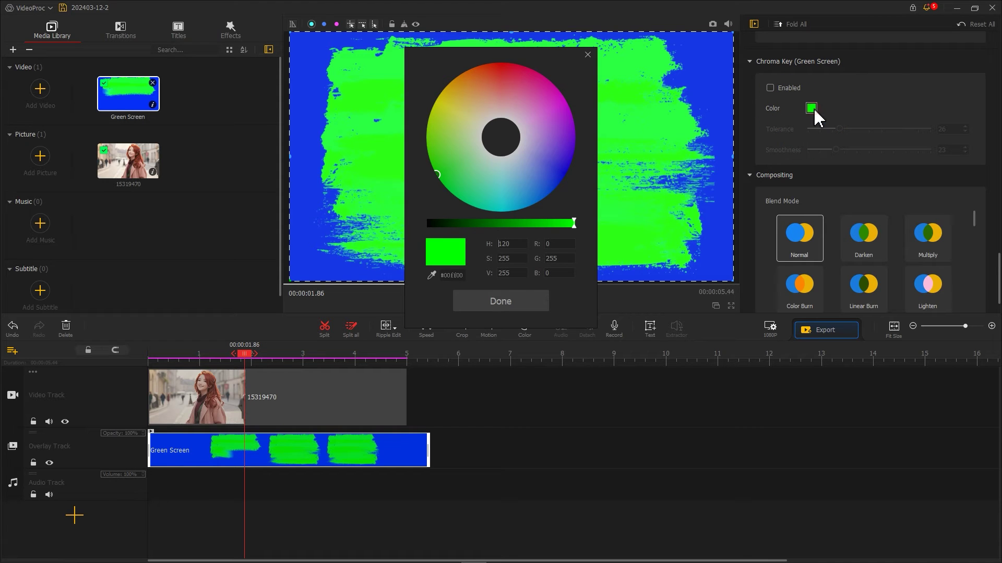
- Eyedrop the overlay's green as the key colour and enable Chroma Key
drag(530, 55, 810, 47)
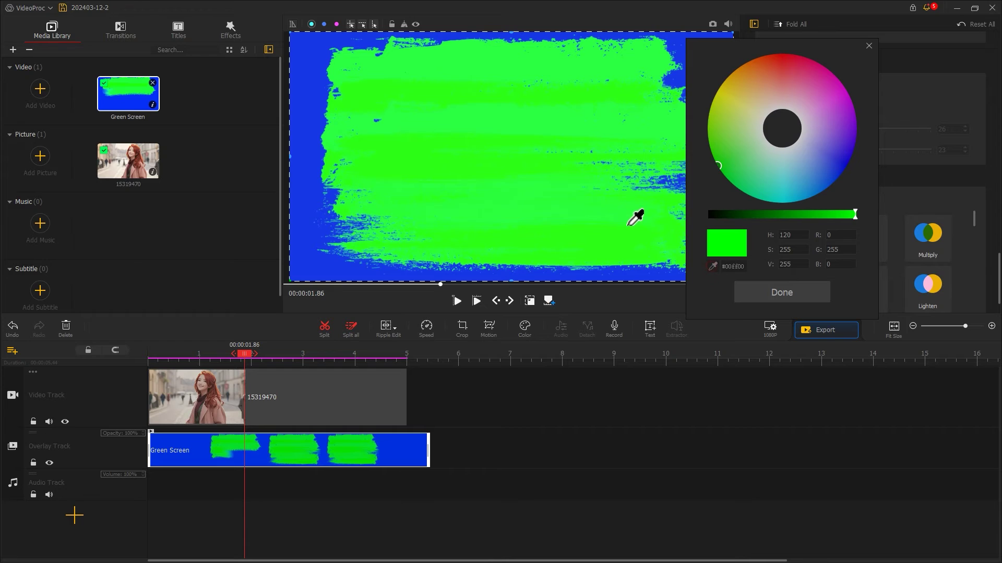
click(559, 219)
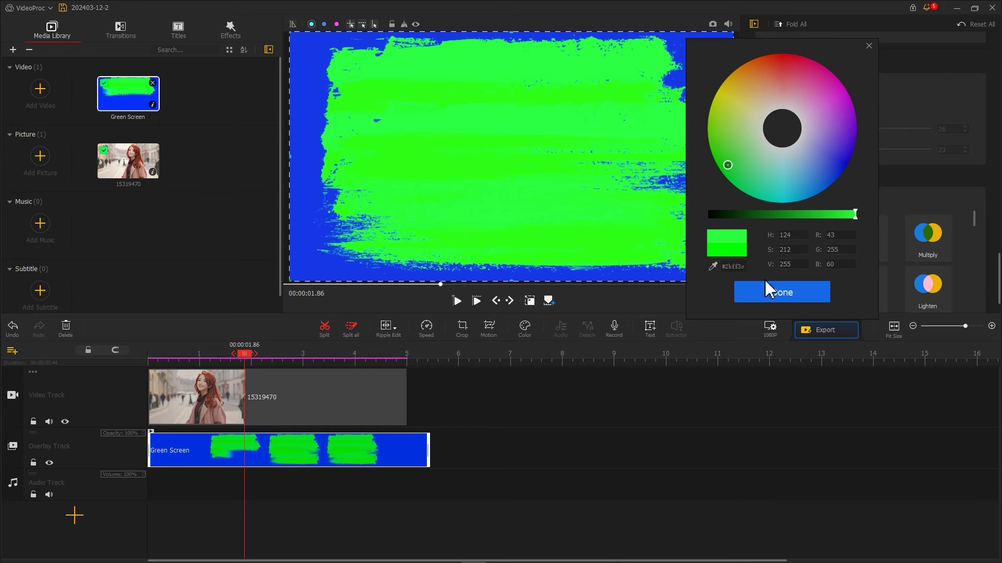
click(792, 293)
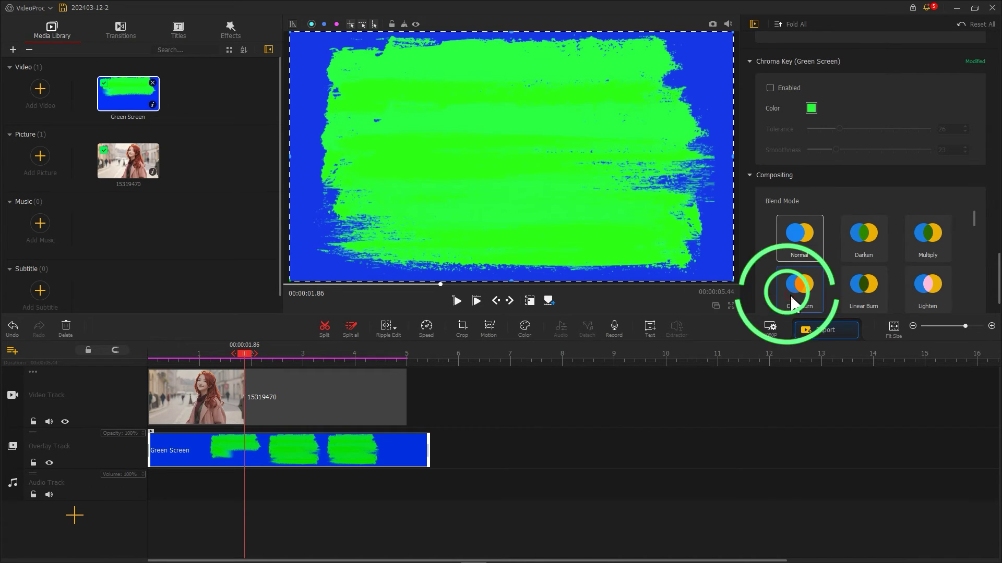
click(771, 88)
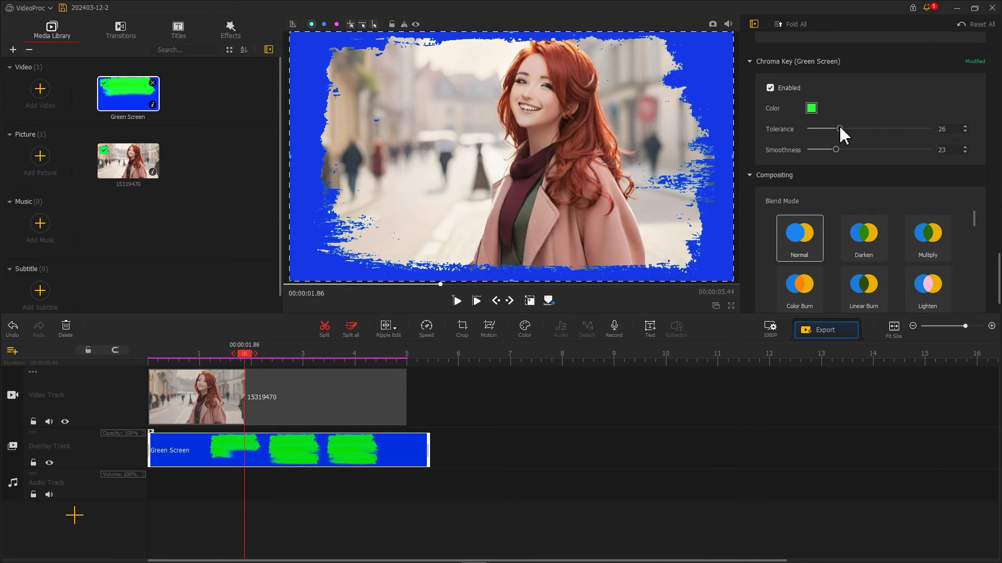
- Set key tolerance 27 and smoothness 30, then enlarge the overlay to fill the frame
drag(840, 128, 841, 128)
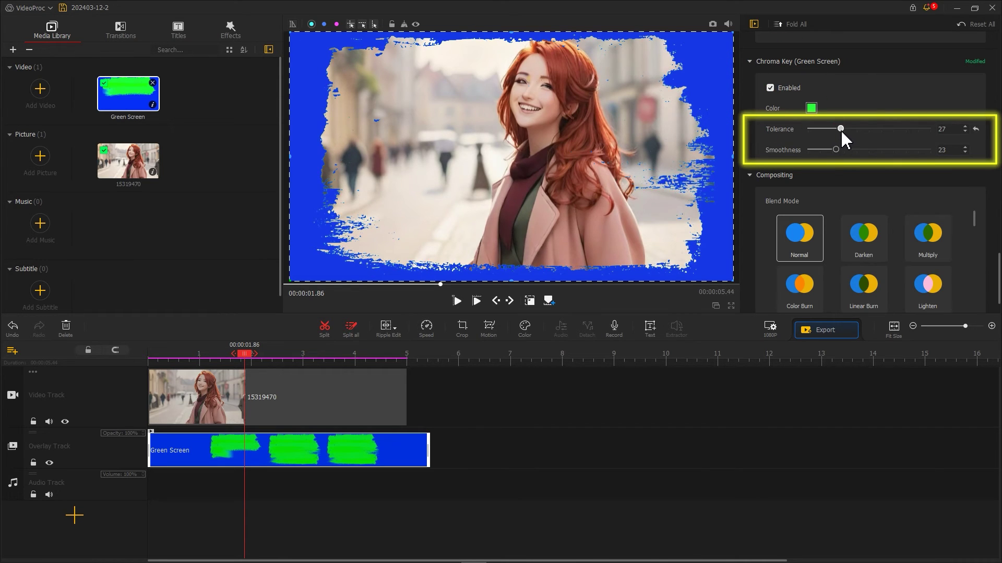
drag(835, 150, 846, 150)
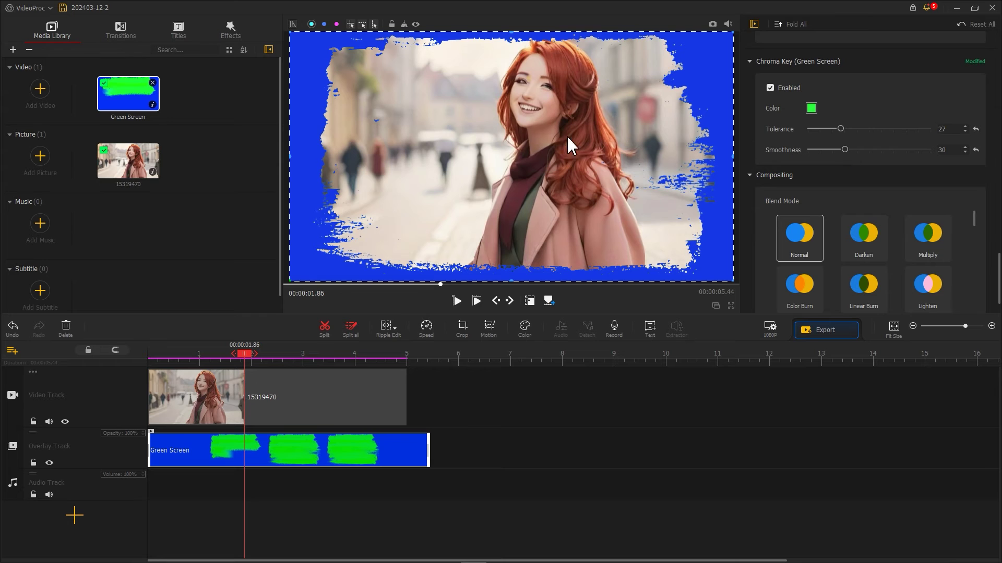
drag(511, 148, 498, 157)
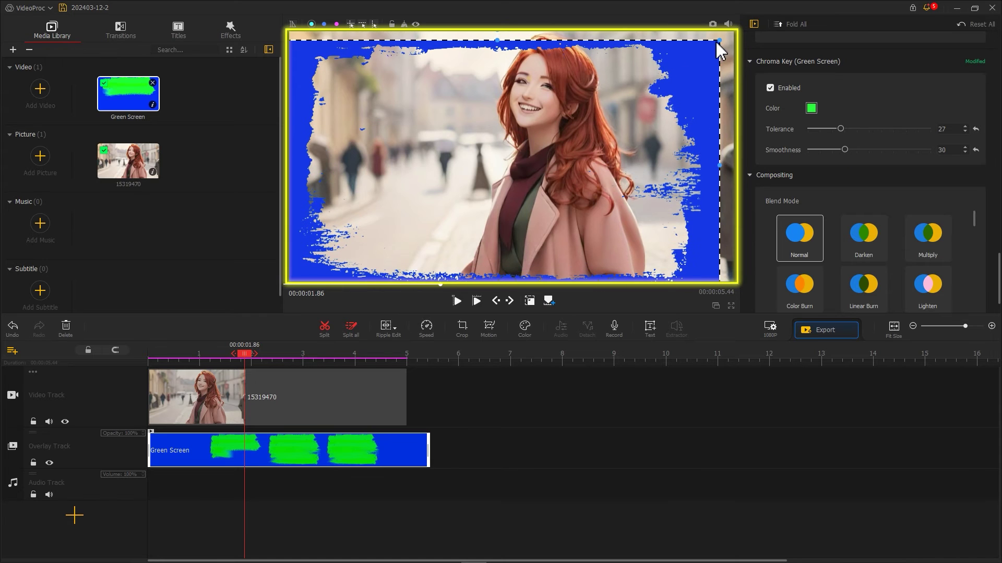
drag(723, 37, 745, 29)
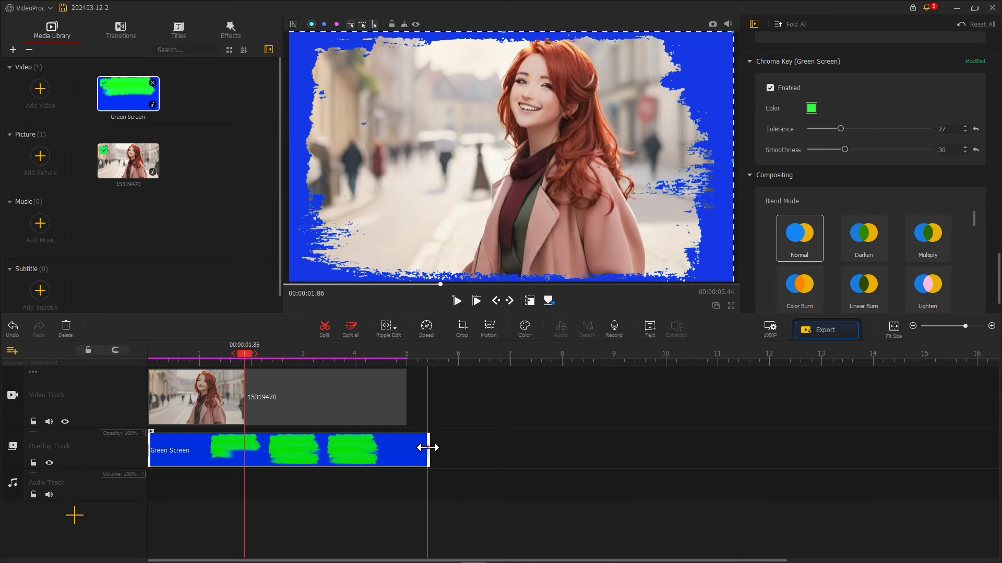
- Trim the Green Screen overlay clip to end at 5 s
drag(428, 448, 407, 449)
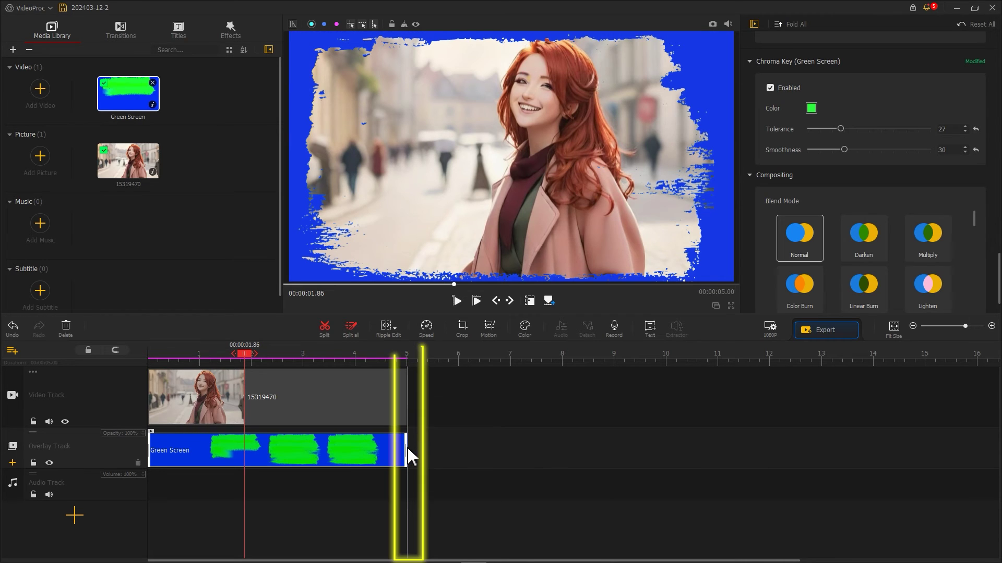
- Export the finished cartoon composition
click(823, 336)
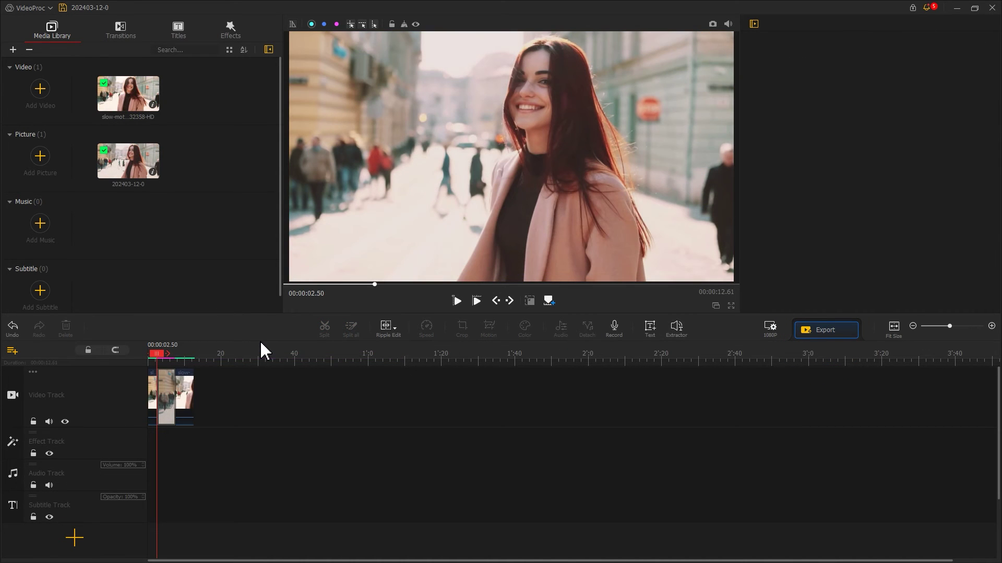
- Import the Green clip and place it on a newly added overlay track
drag(227, 362, 581, 365)
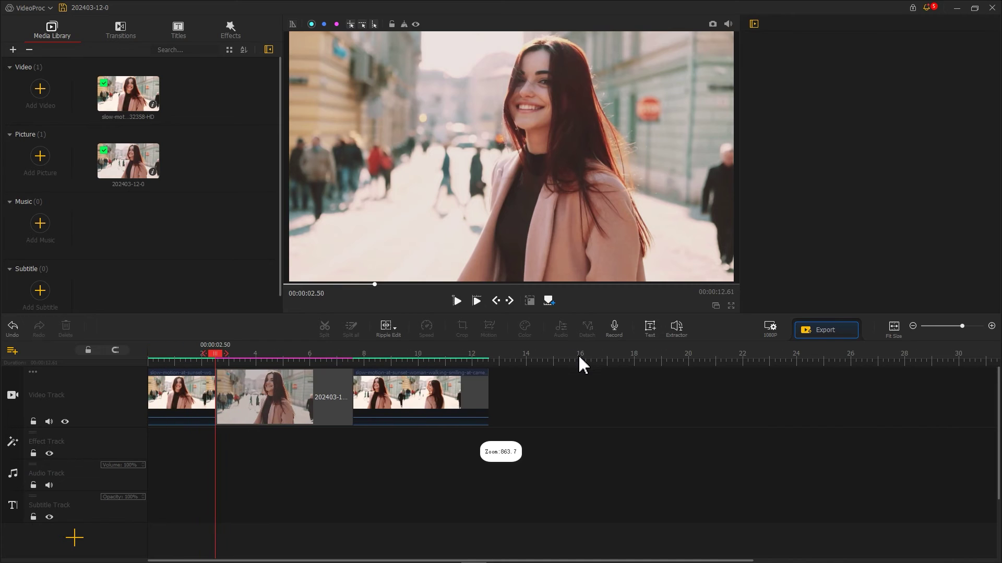
drag(806, 242, 209, 196)
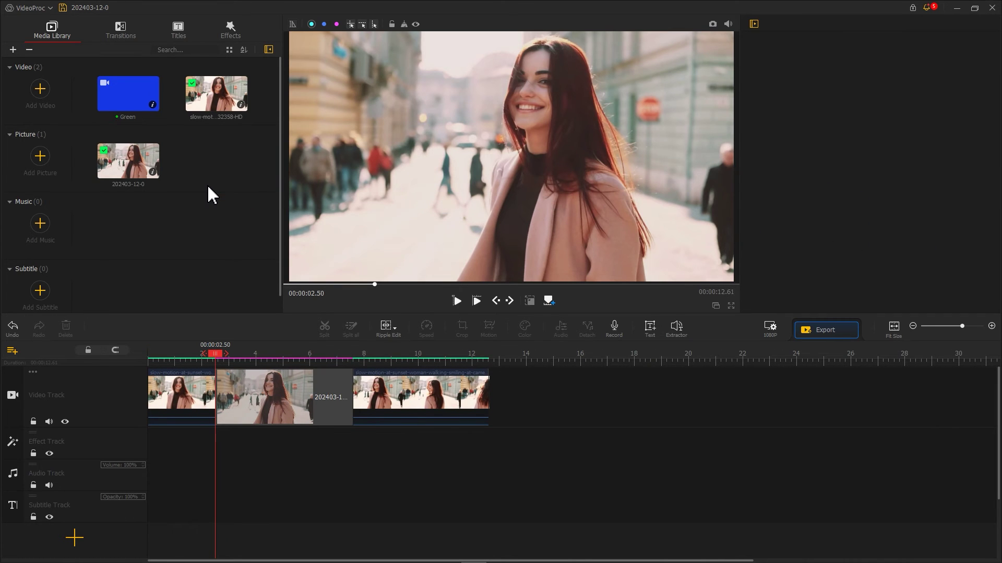
click(12, 418)
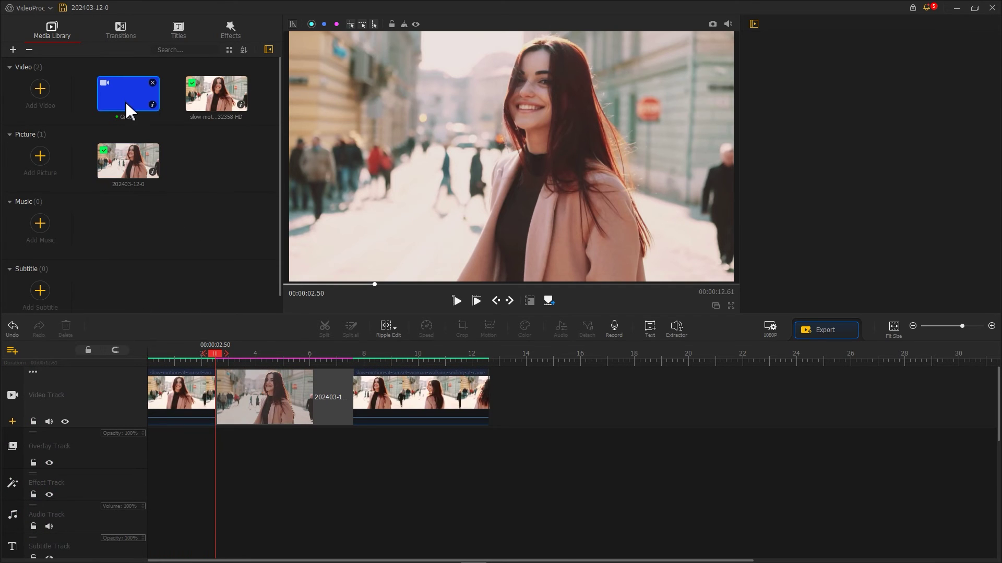
drag(130, 93, 139, 458)
- Fit the Green overlay to full screen width and start it at 2.5 s with the cartoon still
scroll(792, 198, up, 10)
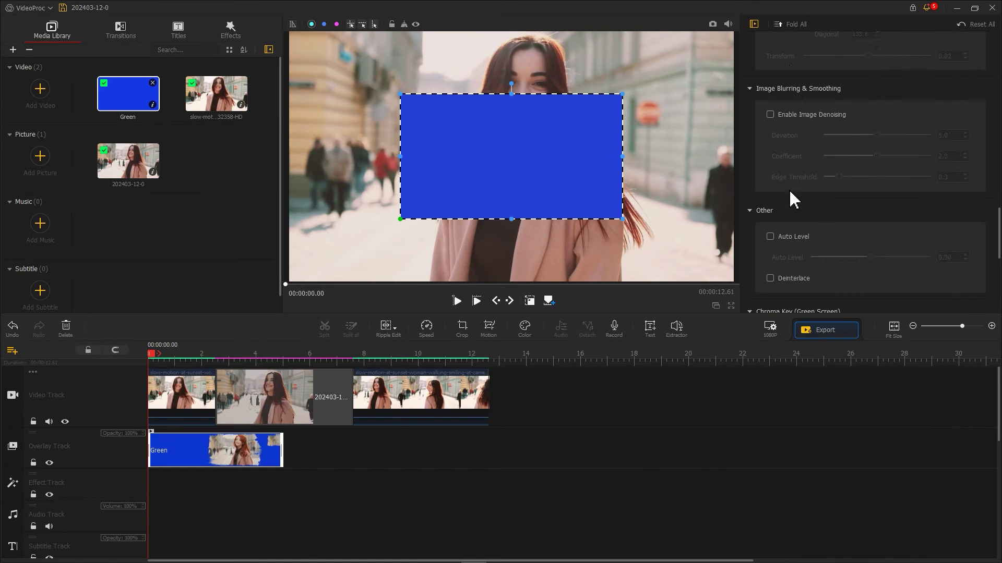
click(825, 181)
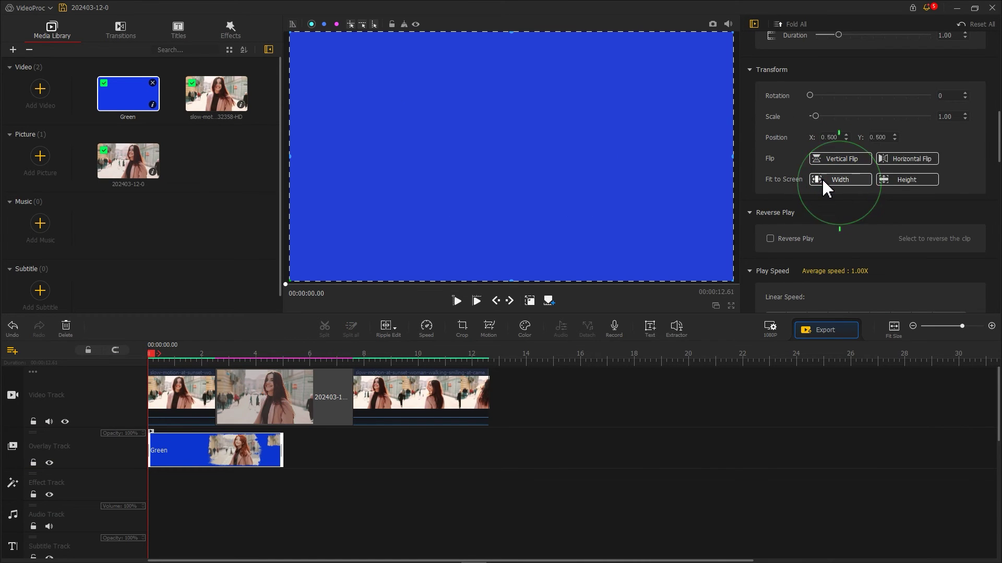
drag(245, 449, 295, 454)
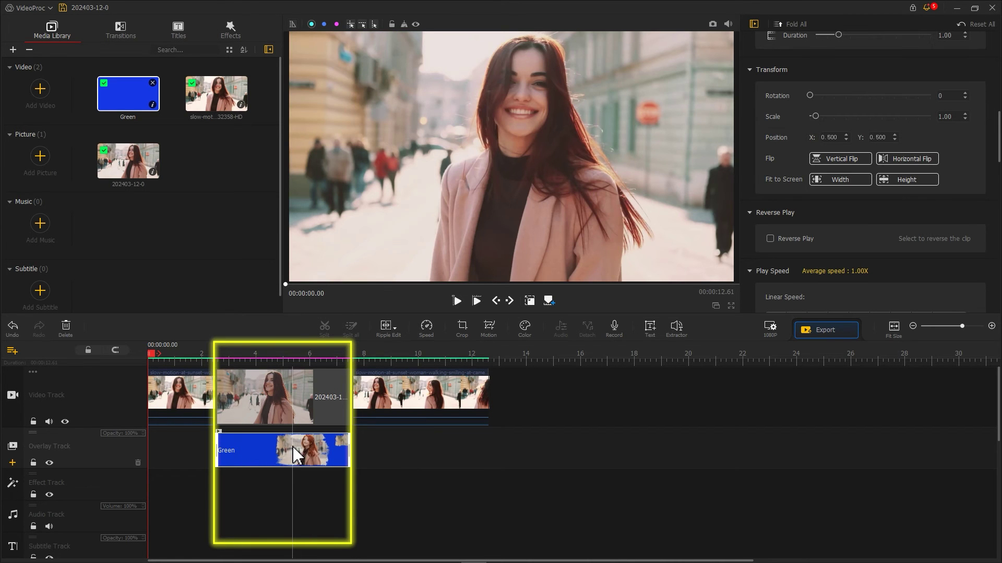
click(234, 358)
- At 3.93 s, eyedrop the Green overlay's blue as key colour, enable Chroma Key, and lower tolerance to 17
drag(235, 360, 255, 364)
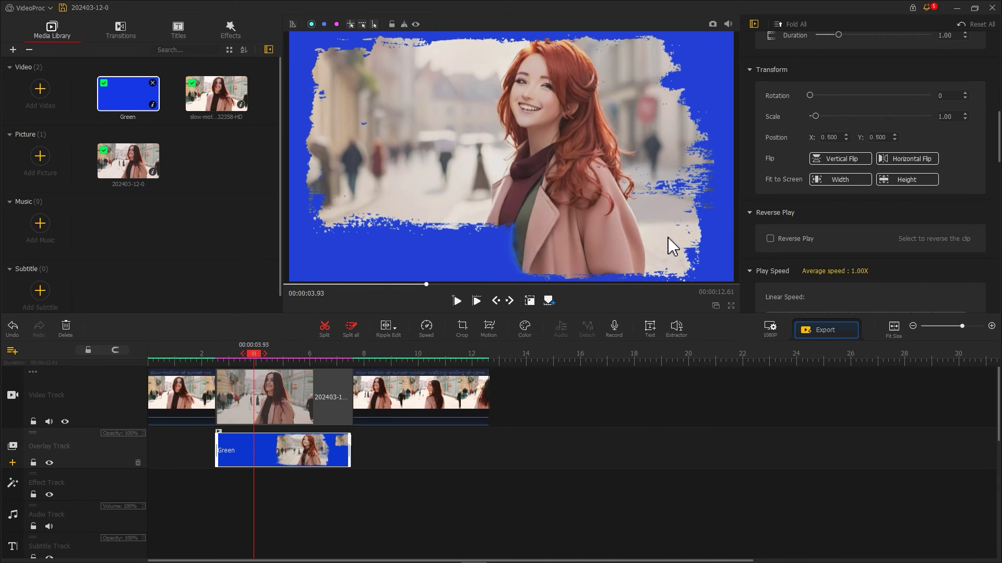
scroll(769, 219, down, 10)
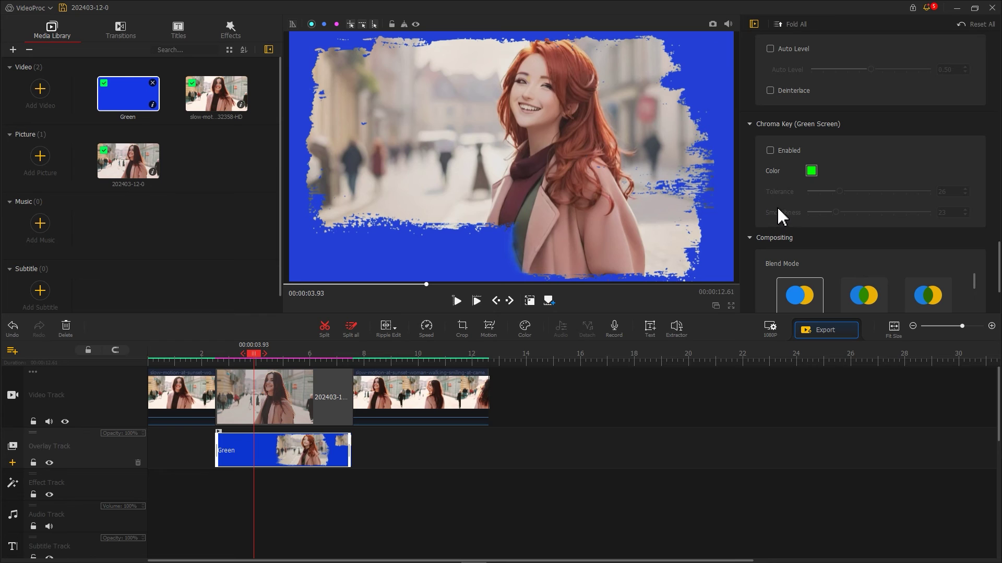
click(811, 172)
drag(532, 63, 832, 50)
click(385, 264)
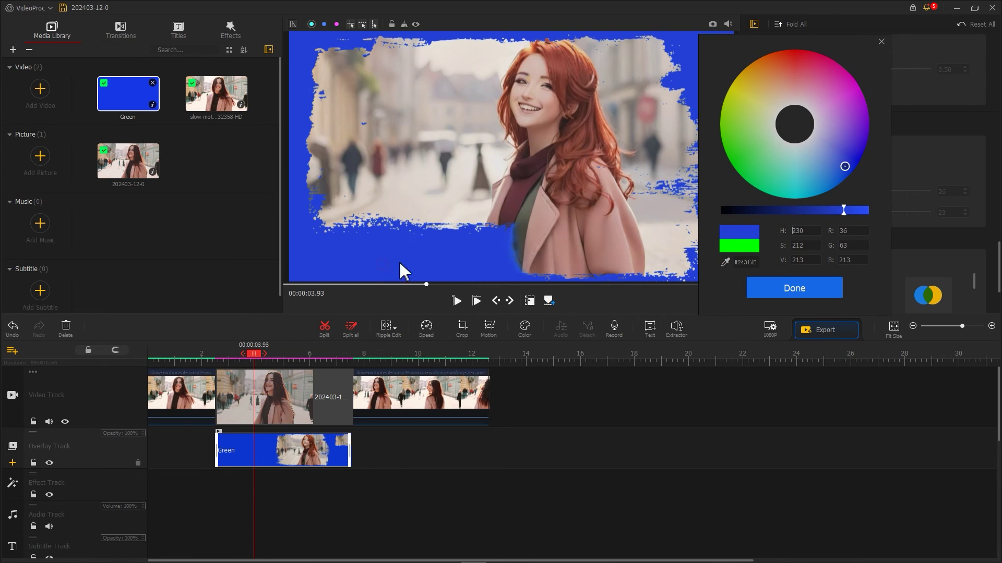
click(794, 291)
click(788, 151)
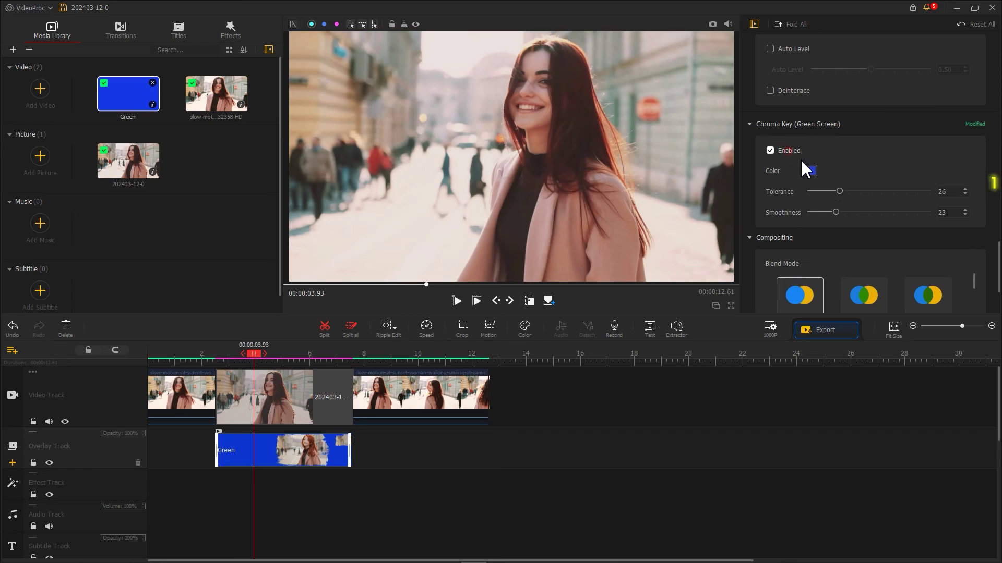
mouse_move(838, 191)
mouse_down()
mouse_move(822, 193)
mouse_move(829, 212)
mouse_move(829, 192)
mouse_up()
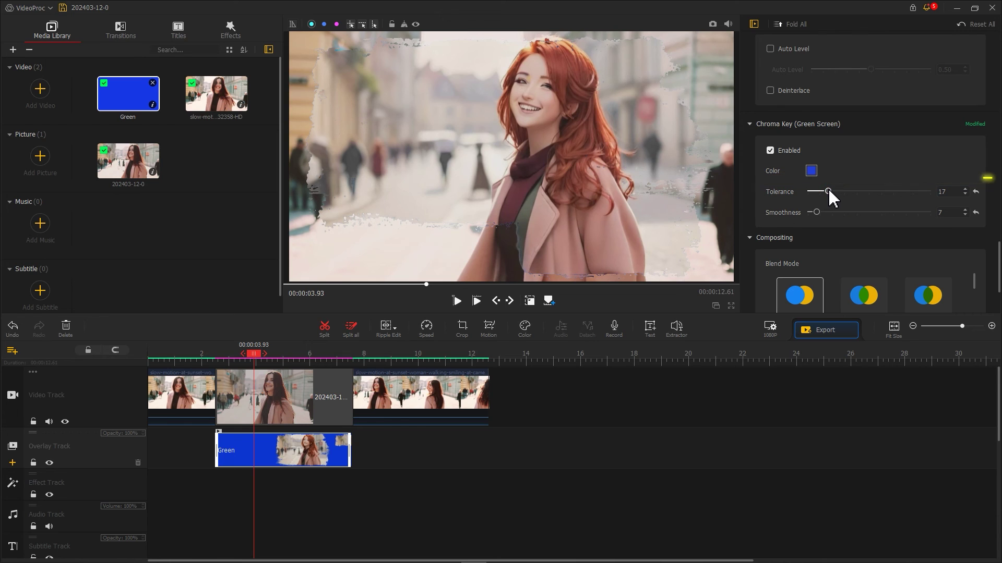